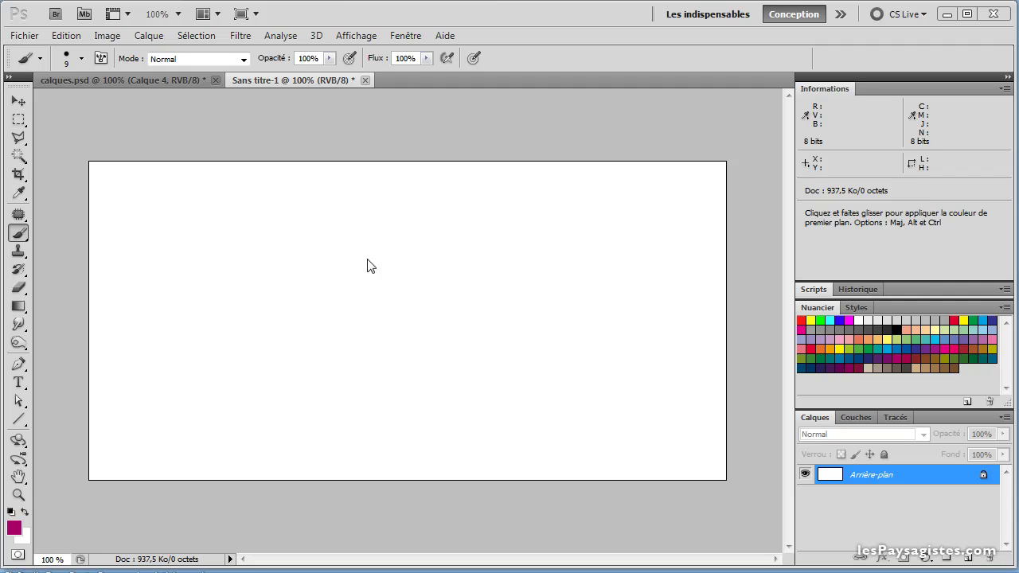
# In calques.psd, paint a wavy pink stroke across the middle of the layer diagram and erase it completely.
pyautogui.click(146, 78)
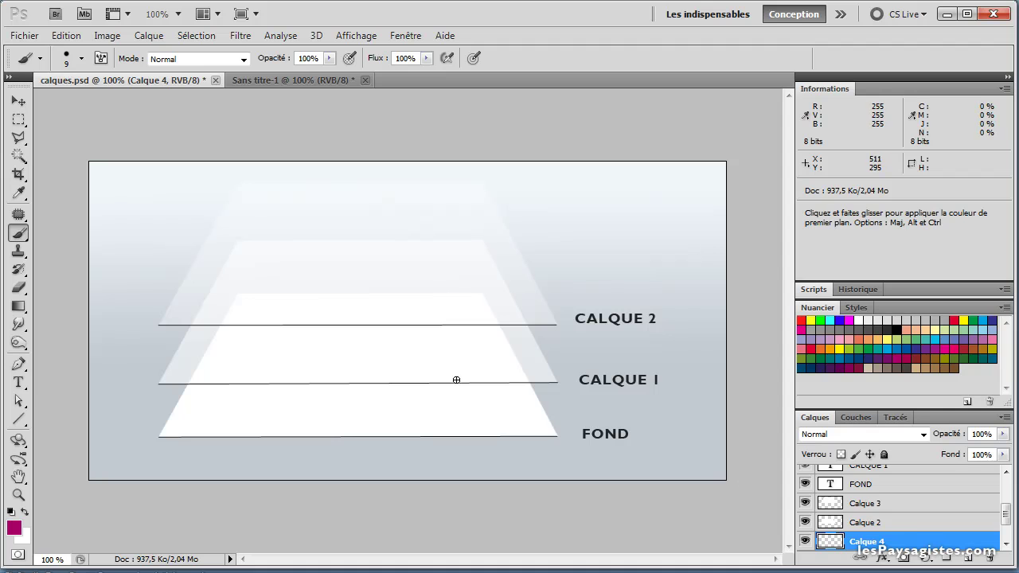
pyautogui.moveTo(495, 341)
pyautogui.mouseDown()
pyautogui.moveTo(463, 354)
pyautogui.moveTo(441, 337)
pyautogui.moveTo(381, 355)
pyautogui.moveTo(319, 341)
pyautogui.mouseUp()
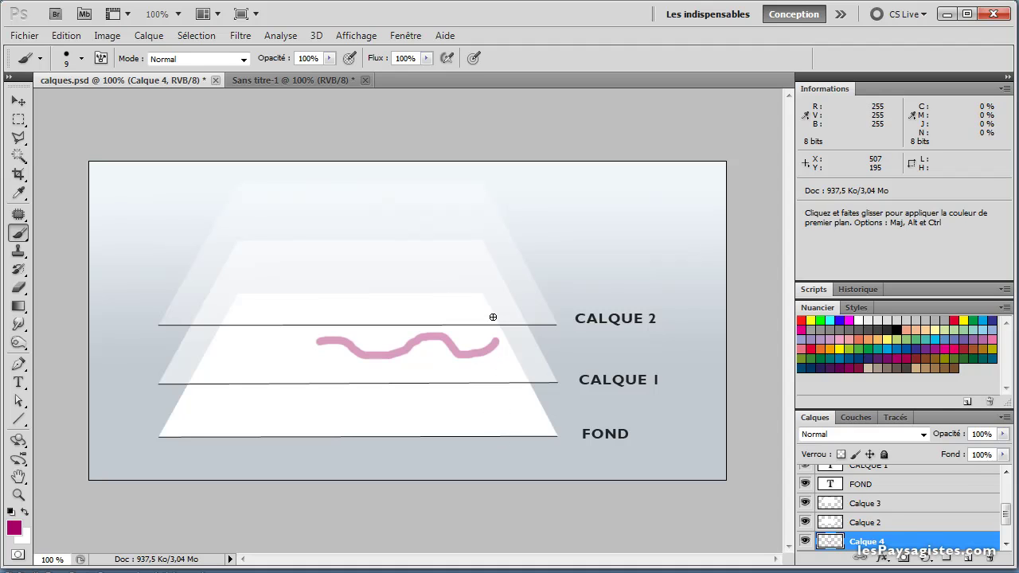
pyautogui.click(20, 290)
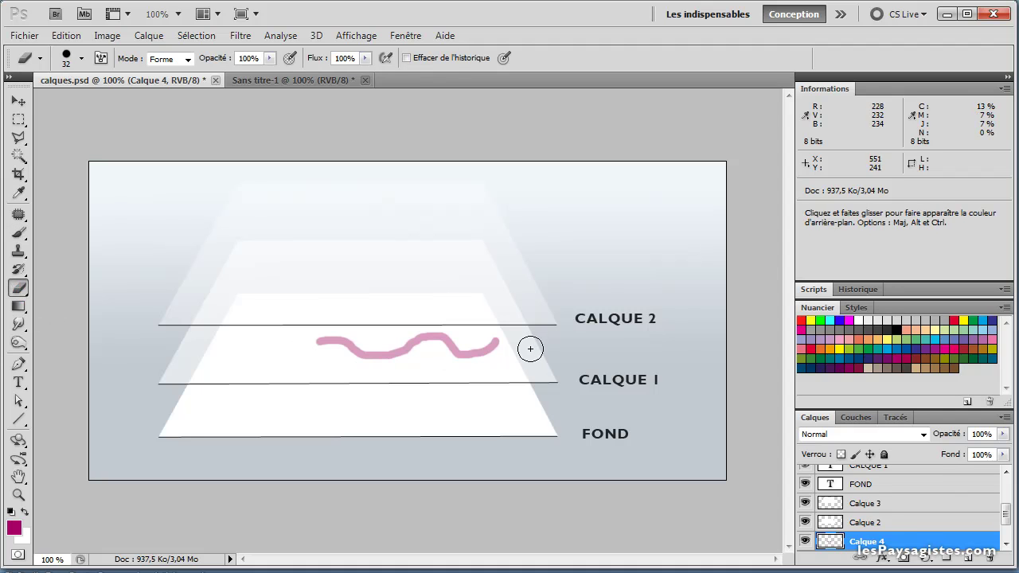
pyautogui.moveTo(514, 341); pyautogui.dragTo(315, 344)
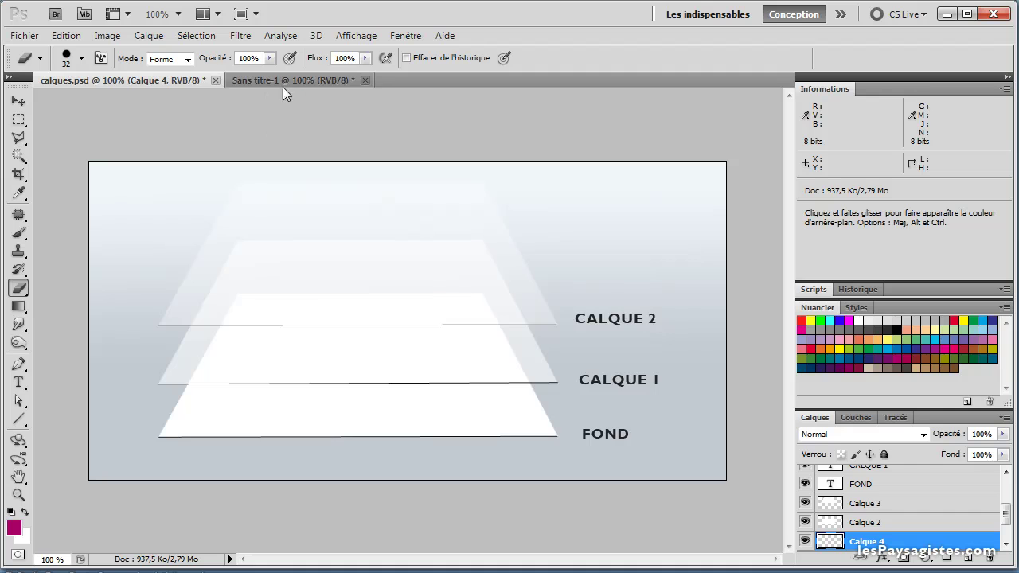
# In the Sans titre-1 document, add a new layer and brush a purple zigzag and a looping curve on it.
pyautogui.click(284, 81)
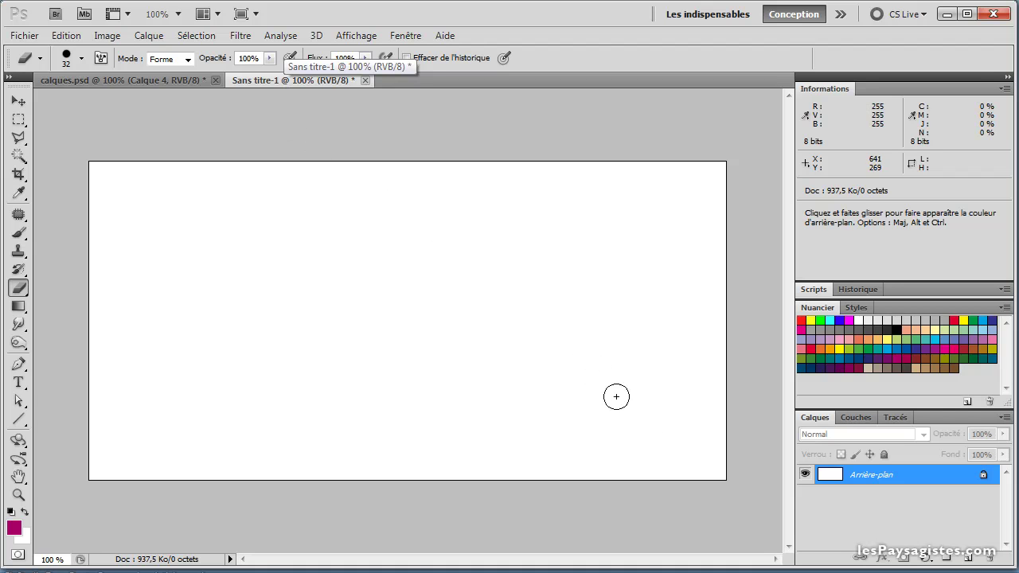
pyautogui.click(967, 559)
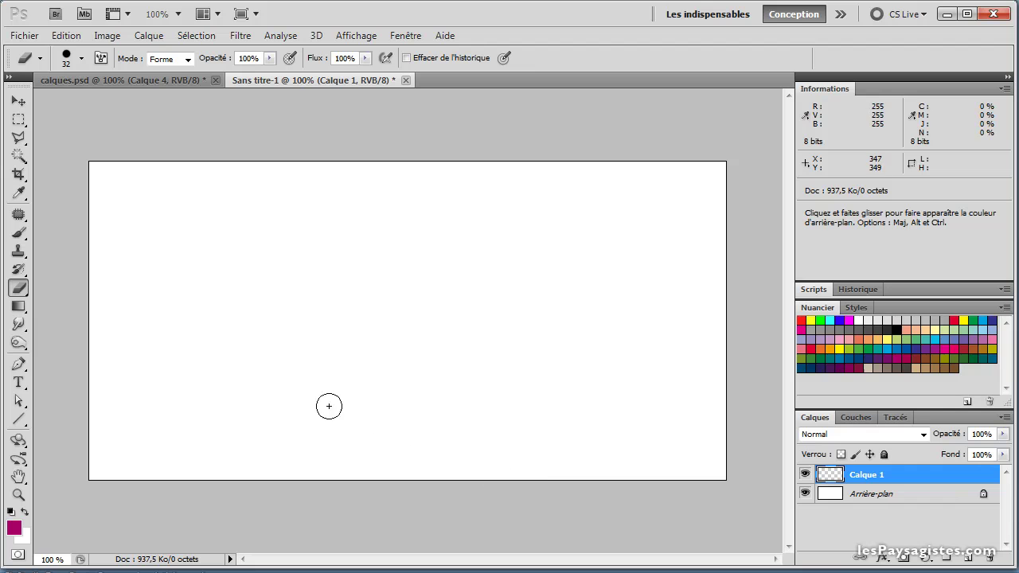
pyautogui.click(19, 233)
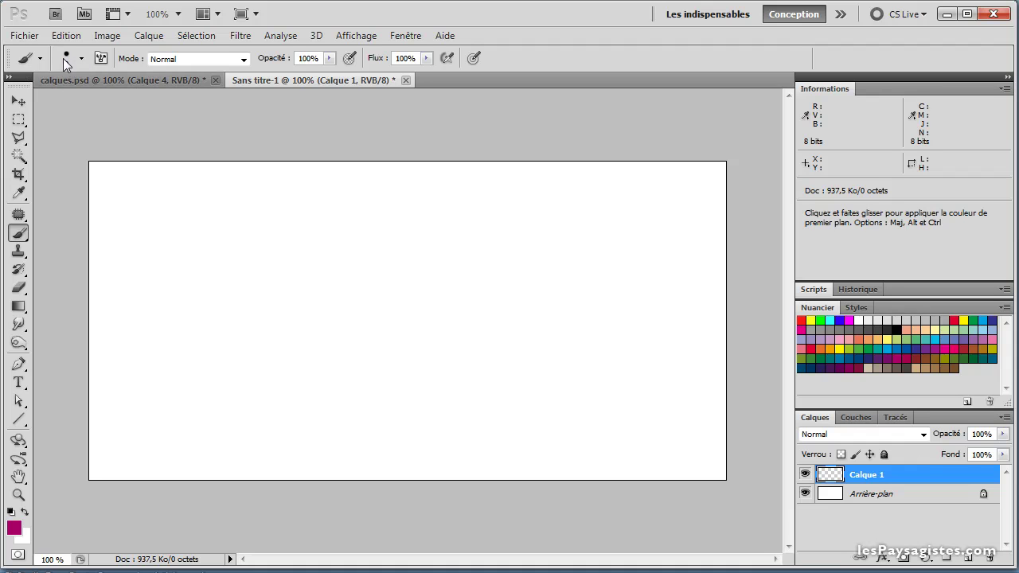
pyautogui.moveTo(203, 335)
pyautogui.mouseDown()
pyautogui.moveTo(252, 343)
pyautogui.moveTo(280, 316)
pyautogui.moveTo(314, 332)
pyautogui.moveTo(323, 284)
pyautogui.moveTo(368, 338)
pyautogui.moveTo(386, 288)
pyautogui.moveTo(422, 347)
pyautogui.mouseUp()
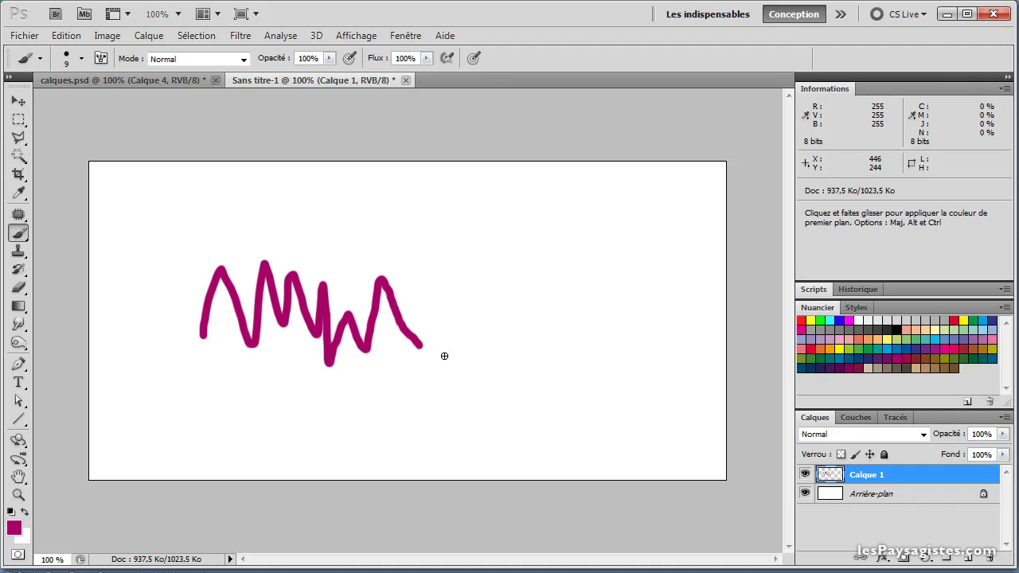
pyautogui.moveTo(453, 317)
pyautogui.mouseDown()
pyautogui.moveTo(487, 291)
pyautogui.moveTo(515, 302)
pyautogui.moveTo(507, 339)
pyautogui.moveTo(465, 356)
pyautogui.moveTo(399, 358)
pyautogui.moveTo(381, 396)
pyautogui.moveTo(440, 402)
pyautogui.moveTo(475, 385)
pyautogui.moveTo(498, 401)
pyautogui.mouseUp()
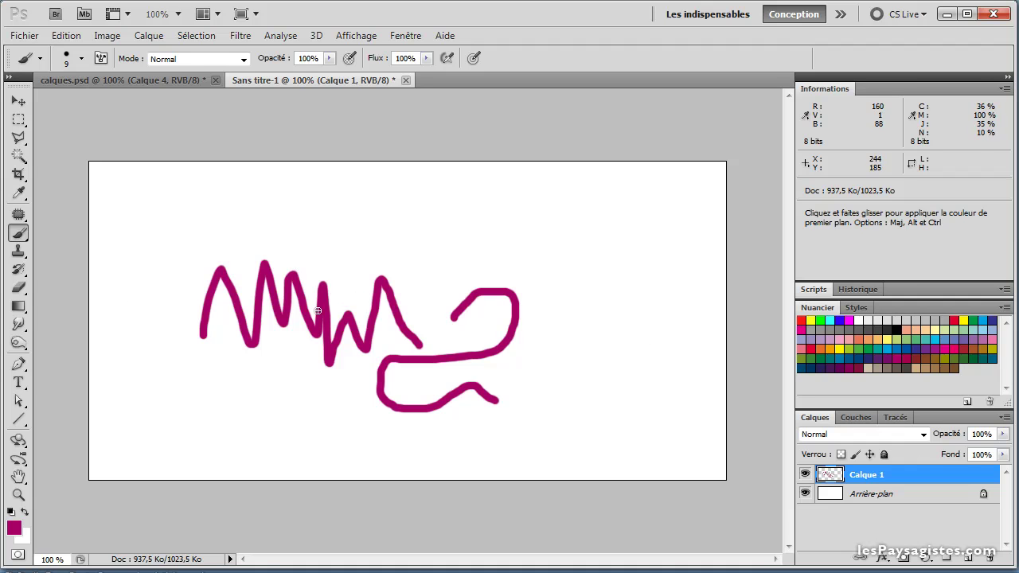
# Erase three portions of the purple strokes on Calque 1 with the Eraser tool.
pyautogui.click(18, 287)
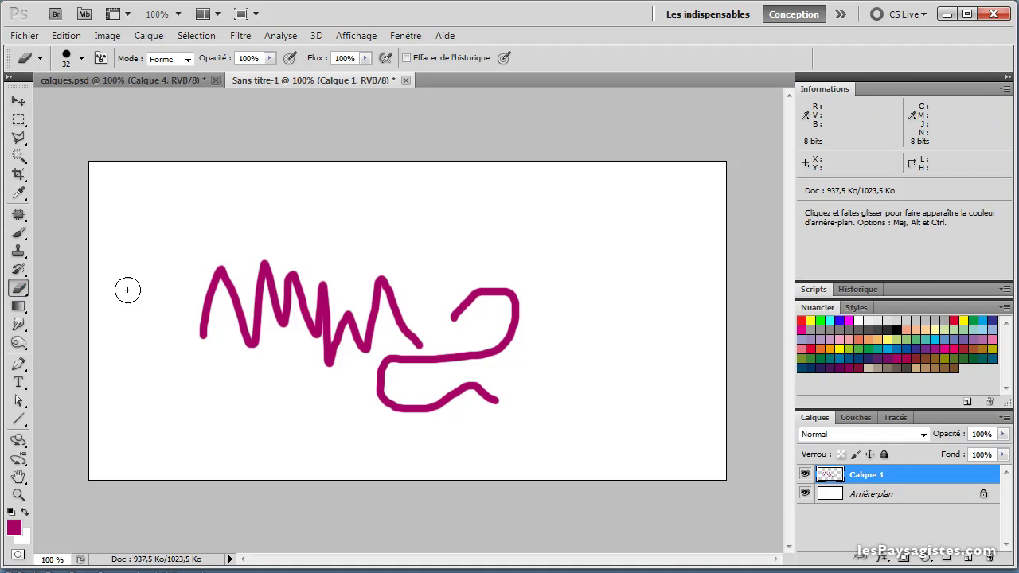
pyautogui.moveTo(492, 309)
pyautogui.mouseDown()
pyautogui.moveTo(509, 291)
pyautogui.moveTo(502, 303)
pyautogui.mouseUp()
pyautogui.moveTo(402, 323); pyautogui.dragTo(395, 319)
pyautogui.moveTo(298, 293)
pyautogui.mouseDown()
pyautogui.moveTo(288, 317)
pyautogui.moveTo(288, 275)
pyautogui.mouseUp()
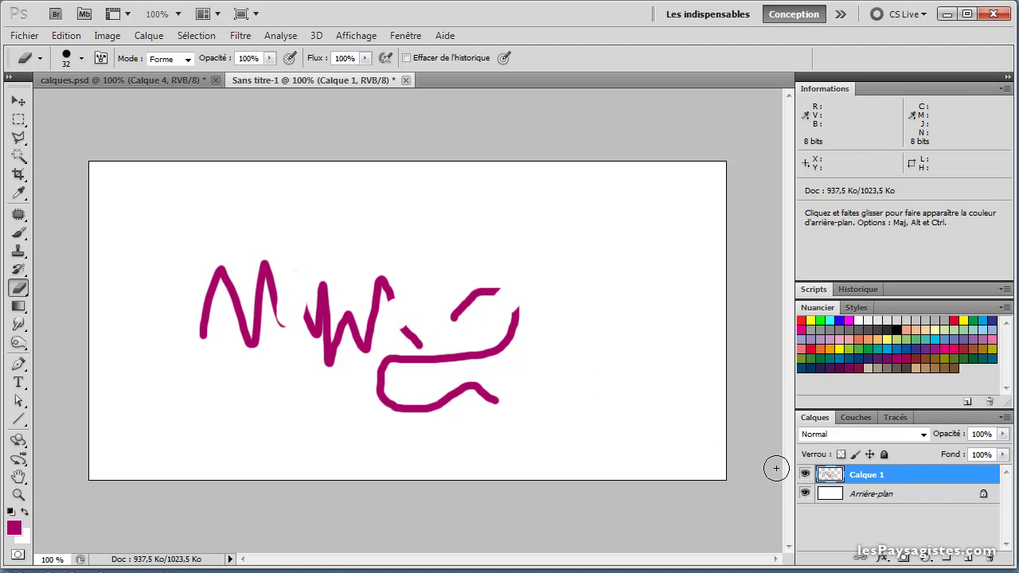
# Add another new layer and brush a green zigzag on it that overlaps the purple strokes.
pyautogui.click(968, 560)
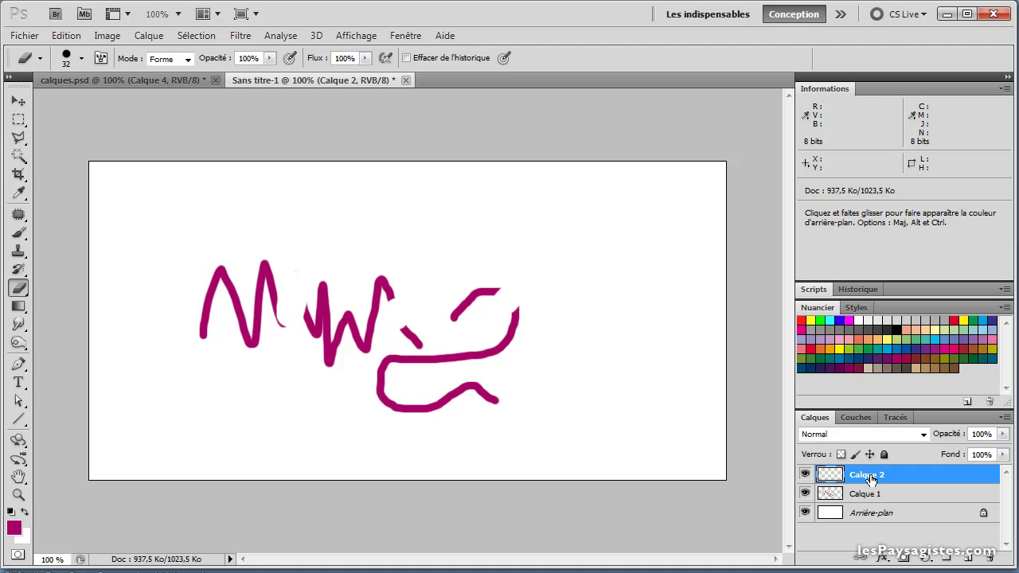
pyautogui.click(917, 337)
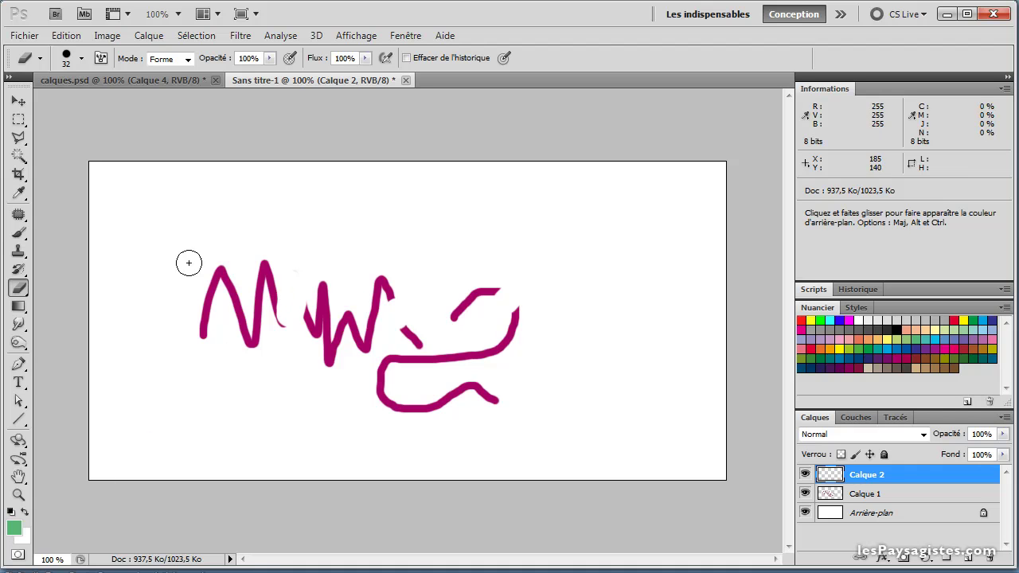
pyautogui.click(19, 233)
pyautogui.moveTo(243, 227)
pyautogui.mouseDown()
pyautogui.moveTo(298, 388)
pyautogui.moveTo(304, 256)
pyautogui.moveTo(355, 329)
pyautogui.moveTo(390, 269)
pyautogui.moveTo(420, 312)
pyautogui.moveTo(443, 295)
pyautogui.moveTo(464, 313)
pyautogui.moveTo(483, 283)
pyautogui.moveTo(516, 362)
pyautogui.moveTo(526, 334)
pyautogui.moveTo(511, 309)
pyautogui.moveTo(514, 337)
pyautogui.moveTo(491, 300)
pyautogui.moveTo(480, 338)
pyautogui.moveTo(444, 334)
pyautogui.moveTo(428, 369)
pyautogui.moveTo(405, 338)
pyautogui.moveTo(386, 376)
pyautogui.mouseUp()
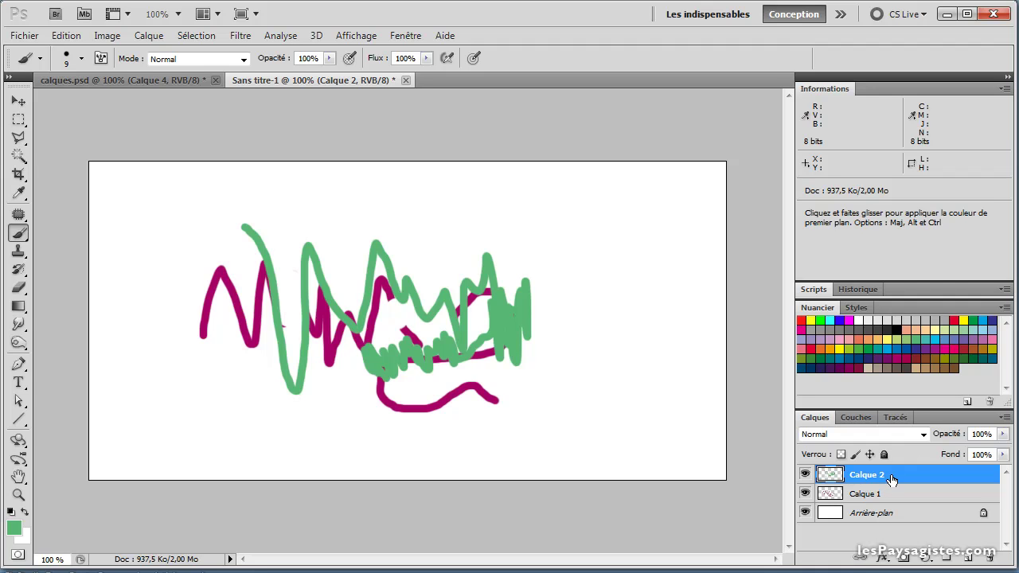
# Move the green Calque 2 layer below Calque 1 and add a new empty layer above Calque 1.
pyautogui.moveTo(891, 479); pyautogui.dragTo(892, 502)
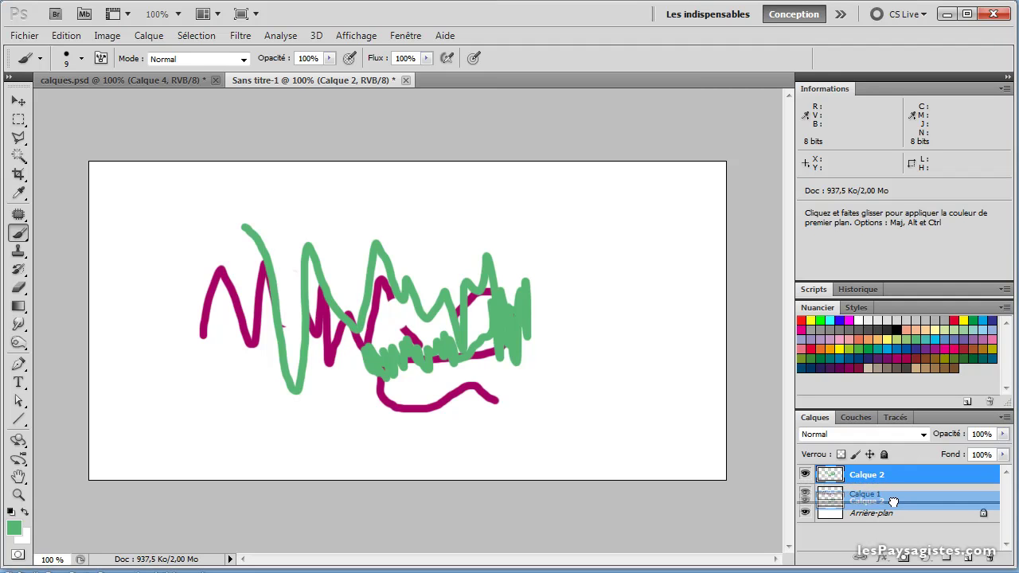
pyautogui.moveTo(892, 502); pyautogui.dragTo(895, 502)
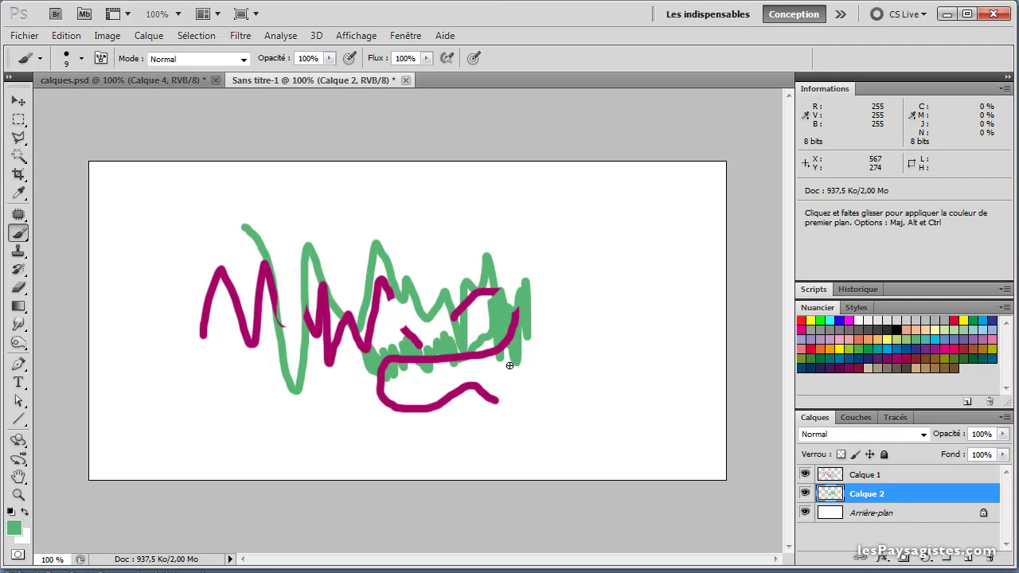
pyautogui.click(857, 476)
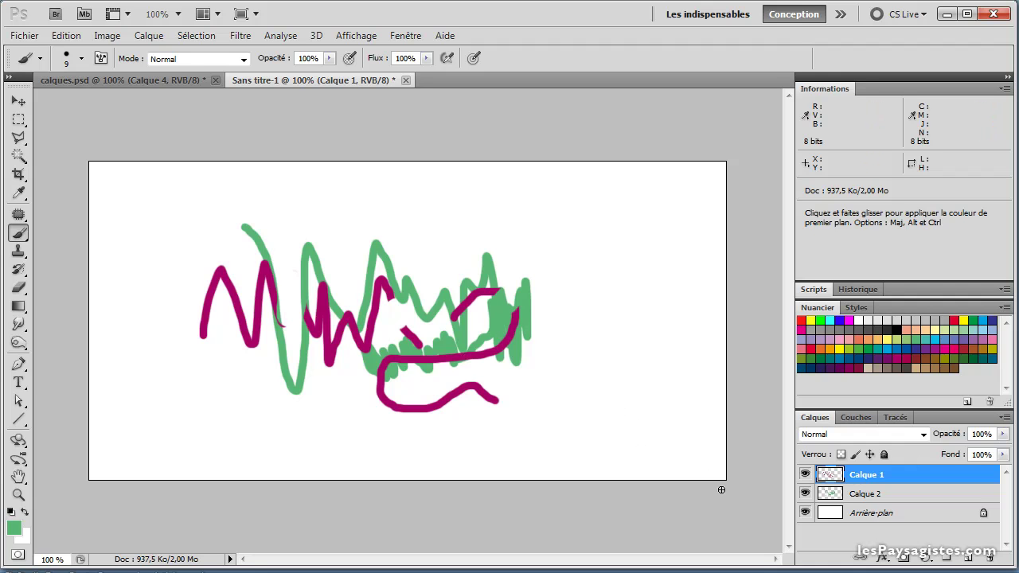
pyautogui.click(965, 559)
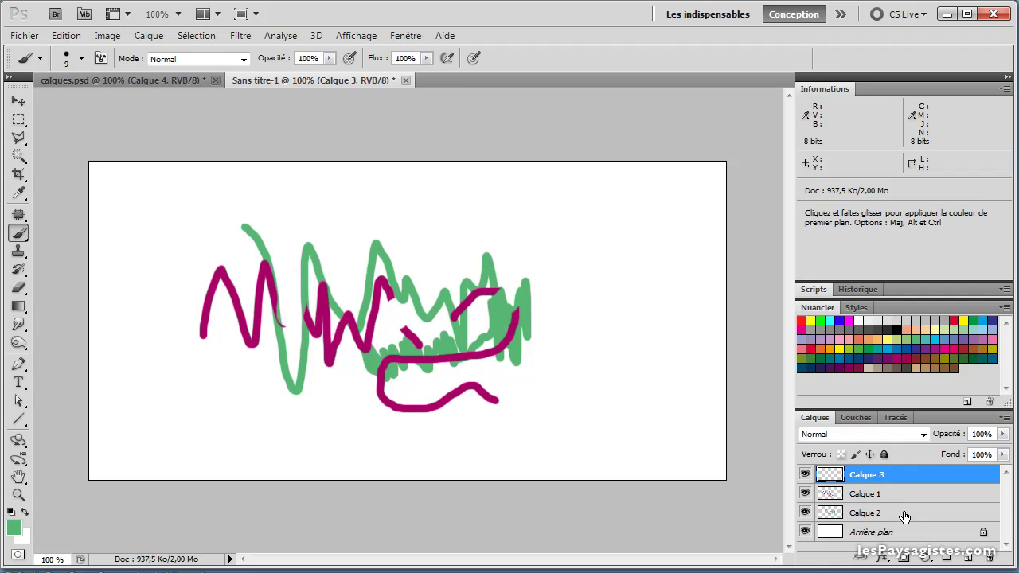
# Rename the green layer as vert, the purple layer as violet and the empty top layer as fleur.
pyautogui.doubleClick(863, 513)
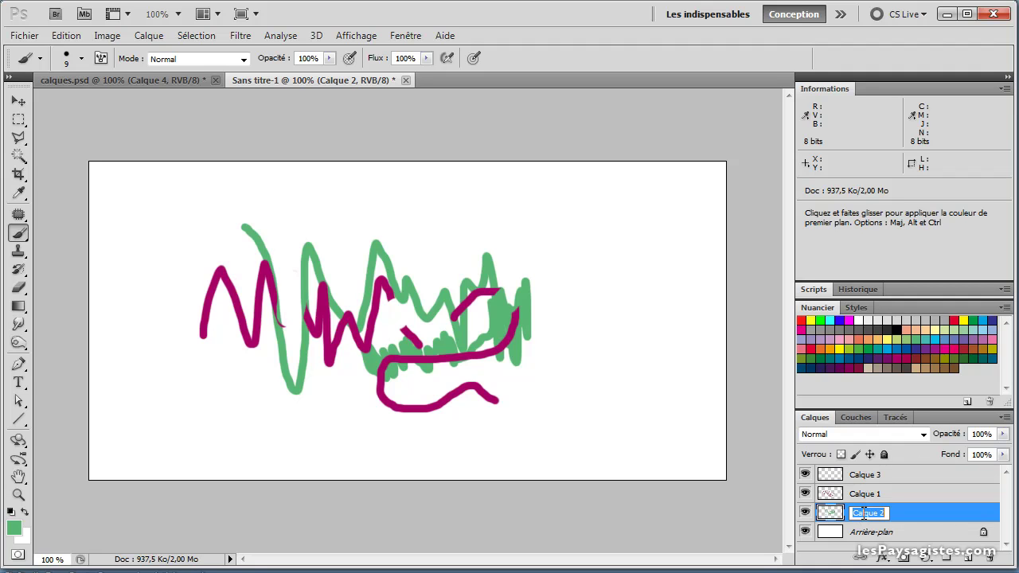
pyautogui.write('vert')
pyautogui.doubleClick(857, 495)
pyautogui.write('v')
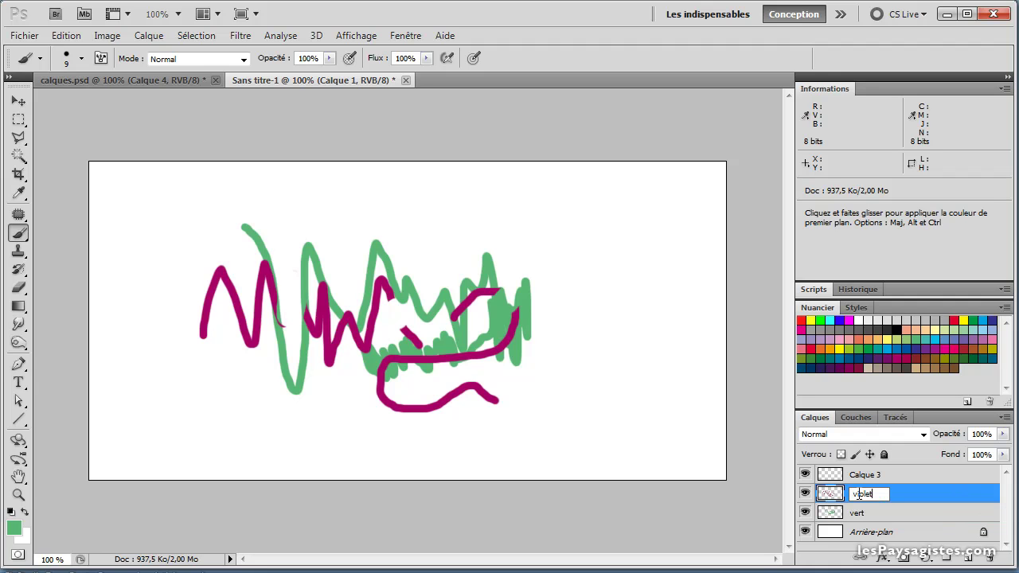
pyautogui.click(866, 476)
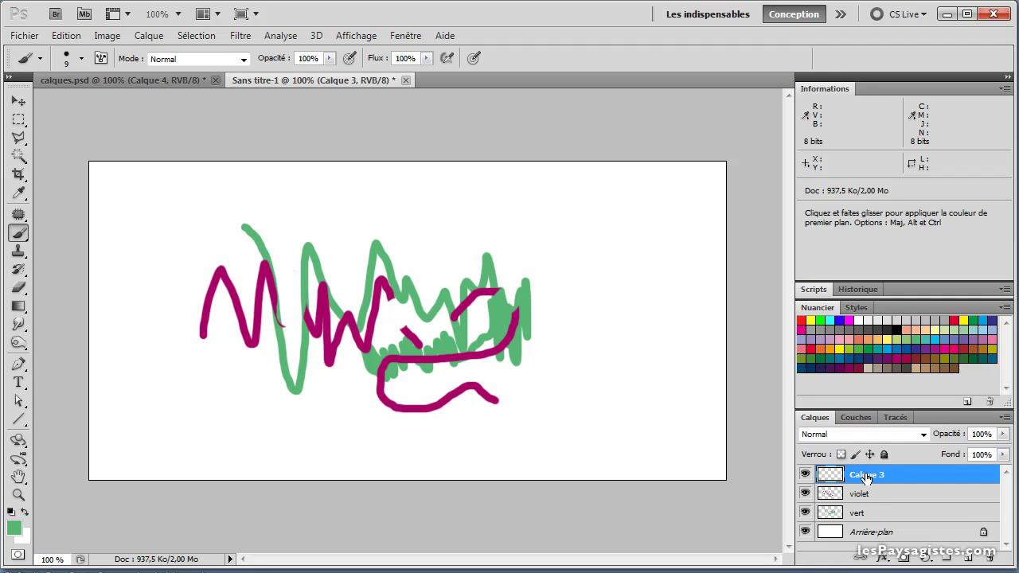
pyautogui.doubleClick(866, 475)
pyautogui.write('fleur')
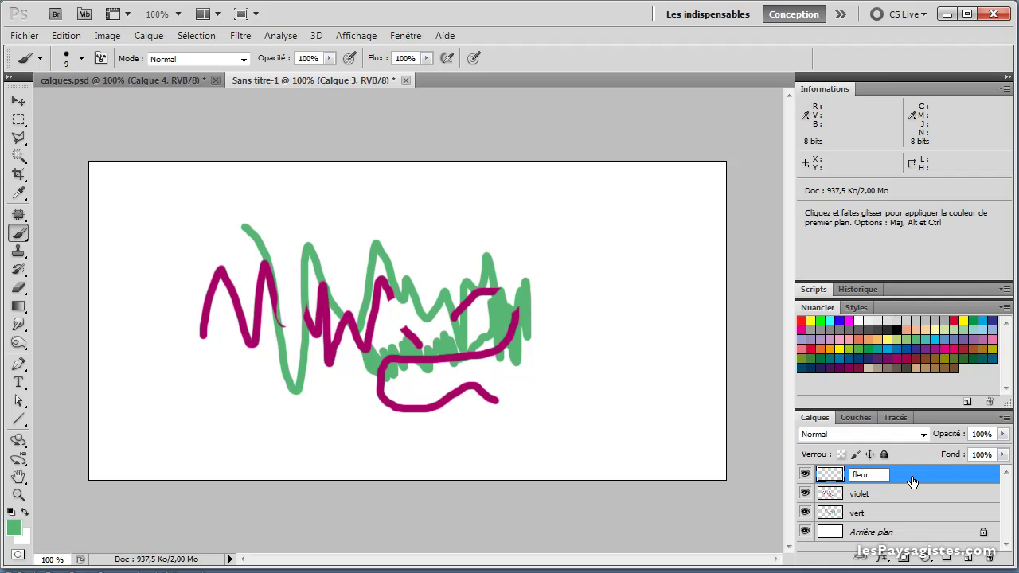
pyautogui.click(909, 481)
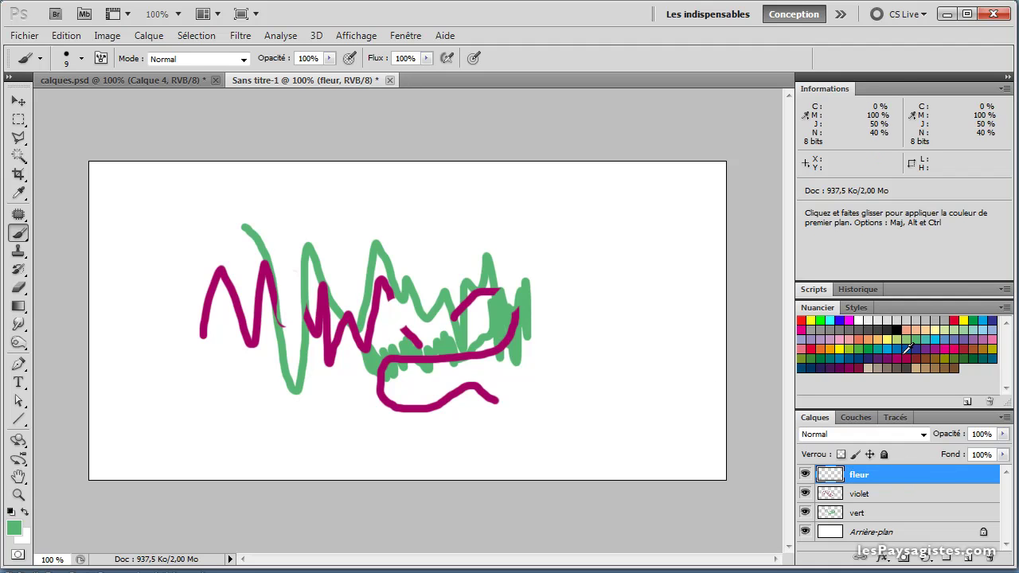
# Paint an orange flower with a round centre and four petals on the fleur layer, beside the green strokes.
pyautogui.click(830, 349)
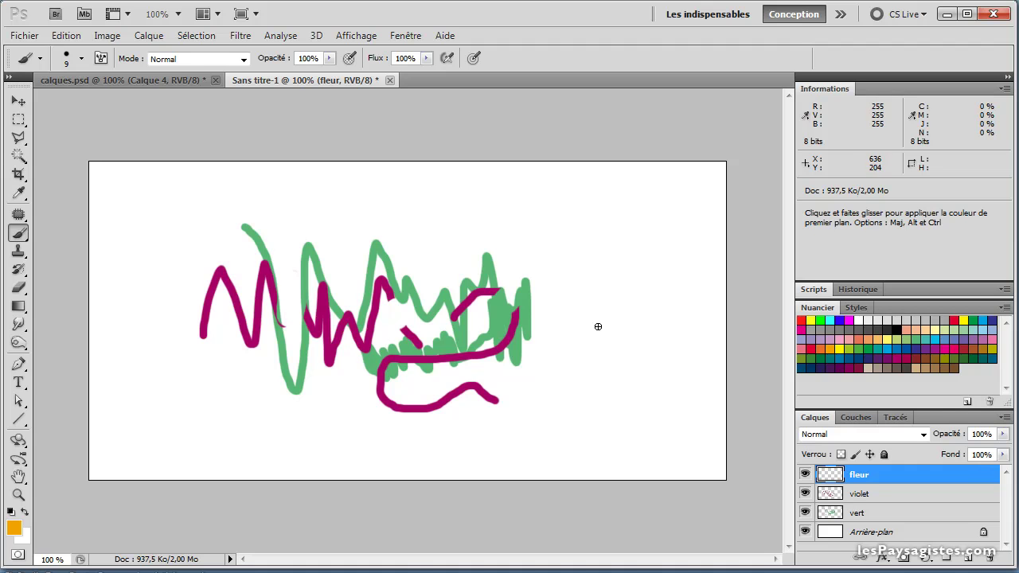
pyautogui.moveTo(584, 344)
pyautogui.mouseDown()
pyautogui.moveTo(600, 321)
pyautogui.moveTo(603, 344)
pyautogui.moveTo(587, 345)
pyautogui.mouseUp()
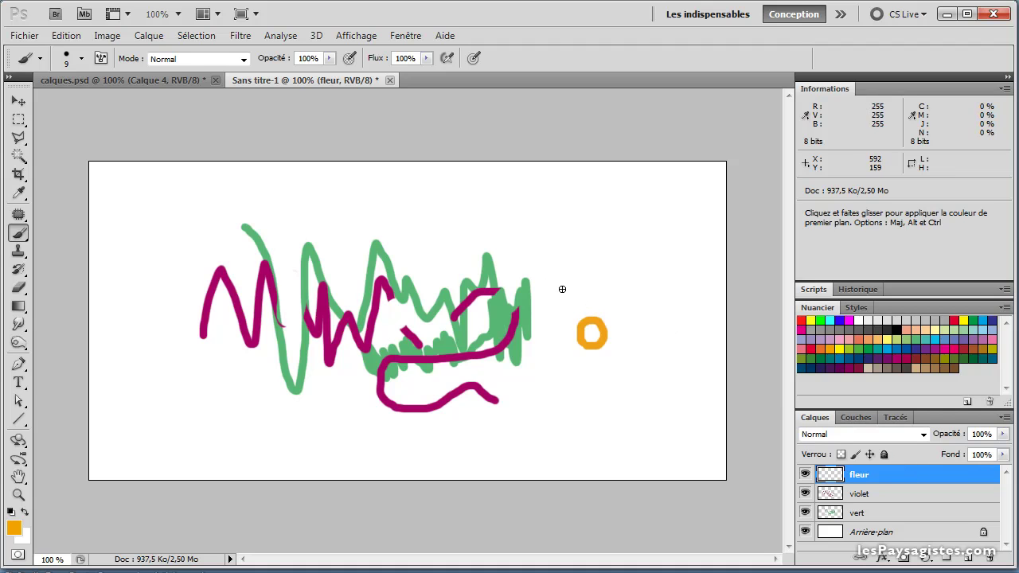
pyautogui.moveTo(578, 310)
pyautogui.mouseDown()
pyautogui.moveTo(573, 262)
pyautogui.moveTo(596, 252)
pyautogui.moveTo(593, 304)
pyautogui.moveTo(559, 330)
pyautogui.moveTo(532, 331)
pyautogui.moveTo(537, 343)
pyautogui.moveTo(561, 342)
pyautogui.moveTo(600, 380)
pyautogui.moveTo(598, 362)
pyautogui.moveTo(627, 318)
pyautogui.moveTo(654, 317)
pyautogui.moveTo(652, 337)
pyautogui.moveTo(616, 342)
pyautogui.mouseUp()
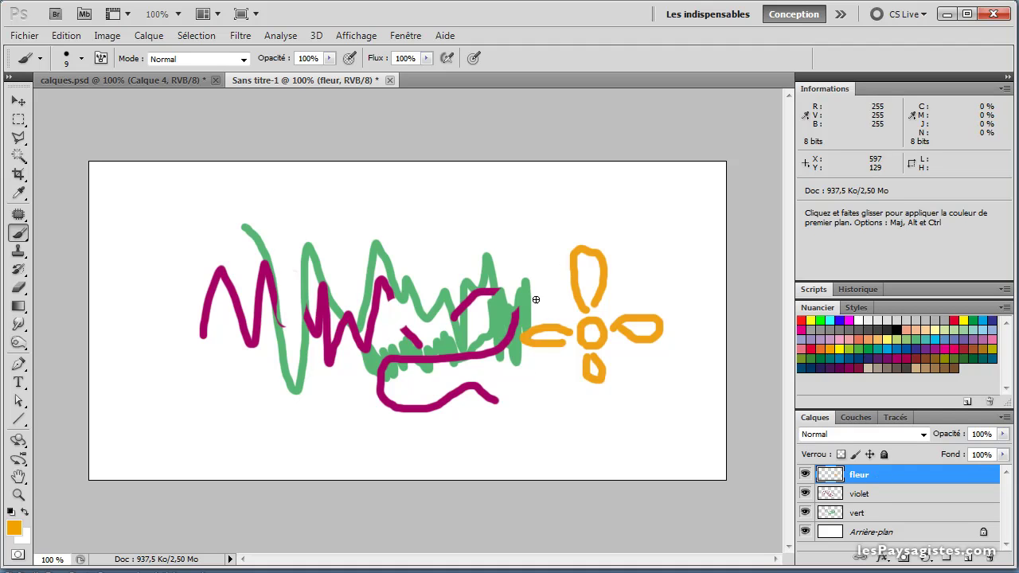
# Duplicate the fleur layer with the default name and move the copy up and left over the green strokes.
pyautogui.rightClick(876, 476)
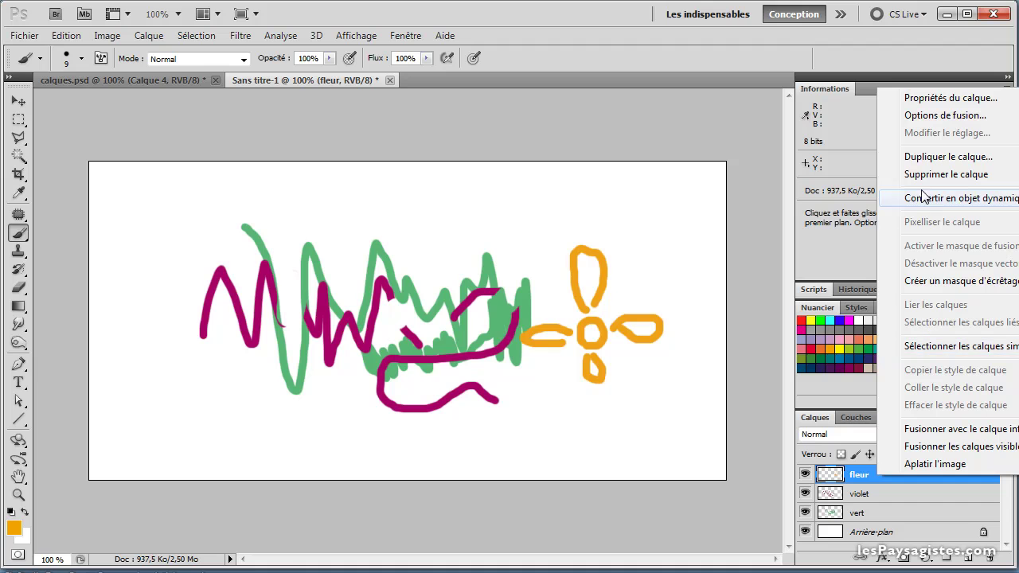
pyautogui.click(926, 158)
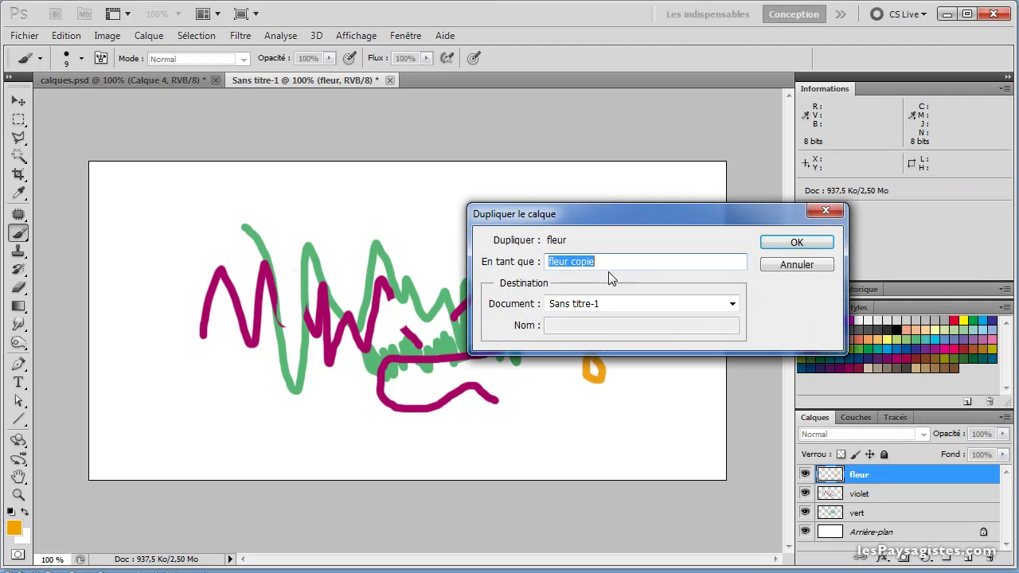
pyautogui.click(798, 245)
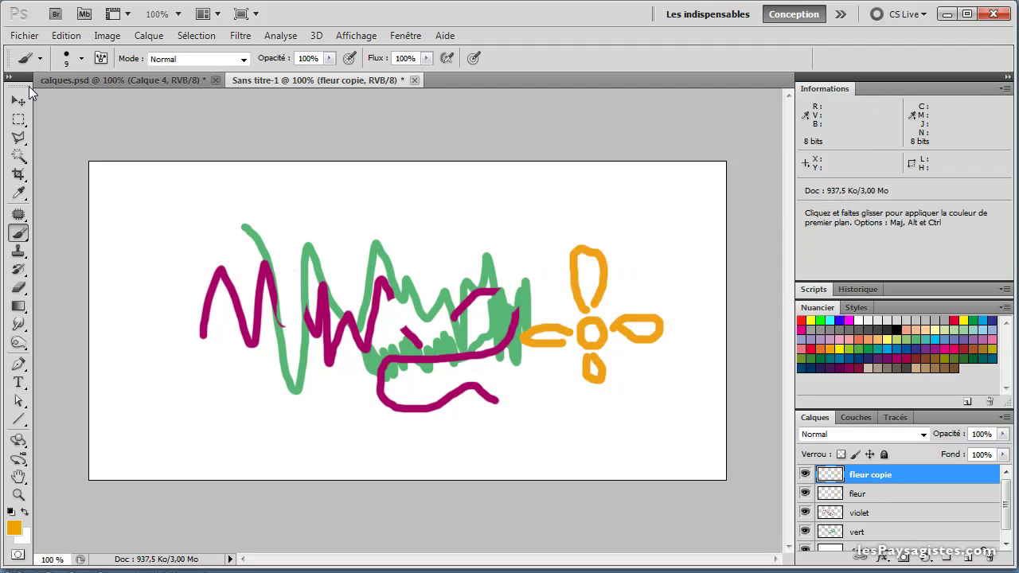
pyautogui.click(19, 101)
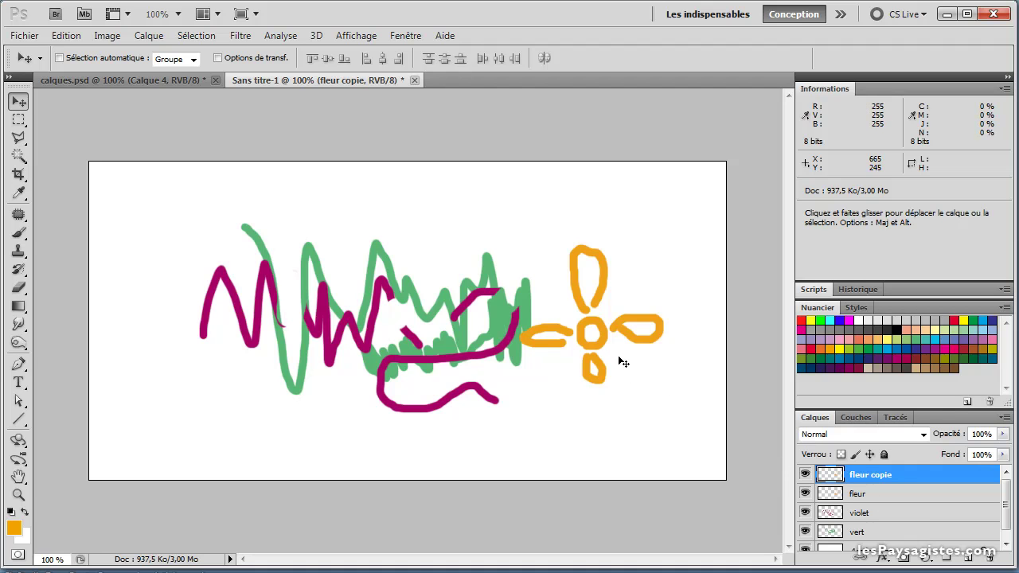
pyautogui.moveTo(623, 363); pyautogui.dragTo(517, 296)
# Duplicate the fleur copie layer and move the new flower to the lower-left area of the canvas.
pyautogui.rightClick(884, 474)
pyautogui.click(959, 153)
pyautogui.click(776, 249)
pyautogui.moveTo(529, 277); pyautogui.dragTo(273, 410)
# Duplicate the fleur copie 2 layer and place the new flower near the canvas's bottom edge, over the end of the purple curve.
pyautogui.rightClick(908, 471)
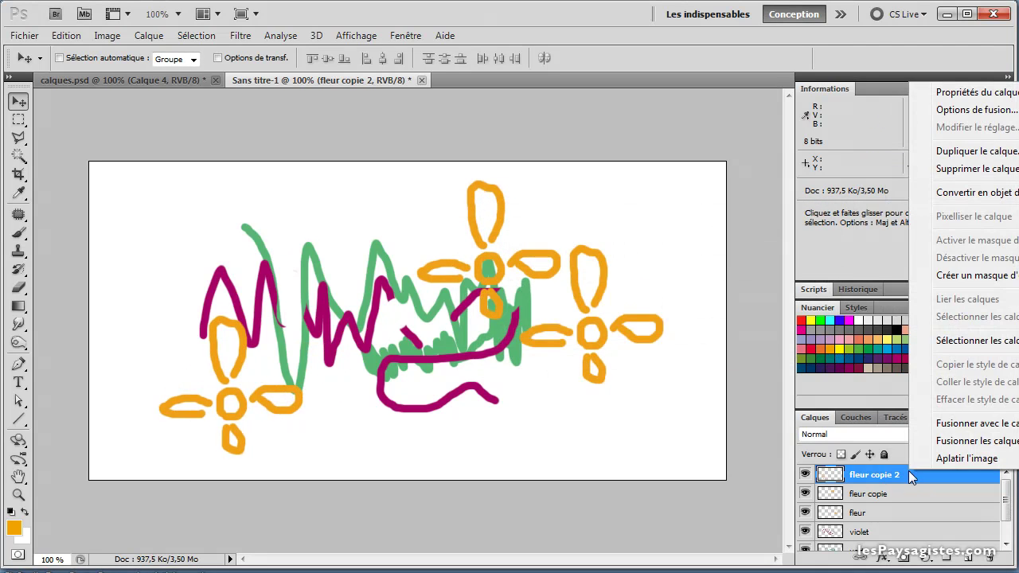
pyautogui.click(961, 152)
pyautogui.click(795, 242)
pyautogui.moveTo(510, 299); pyautogui.dragTo(691, 322)
pyautogui.moveTo(461, 435); pyautogui.dragTo(525, 432)
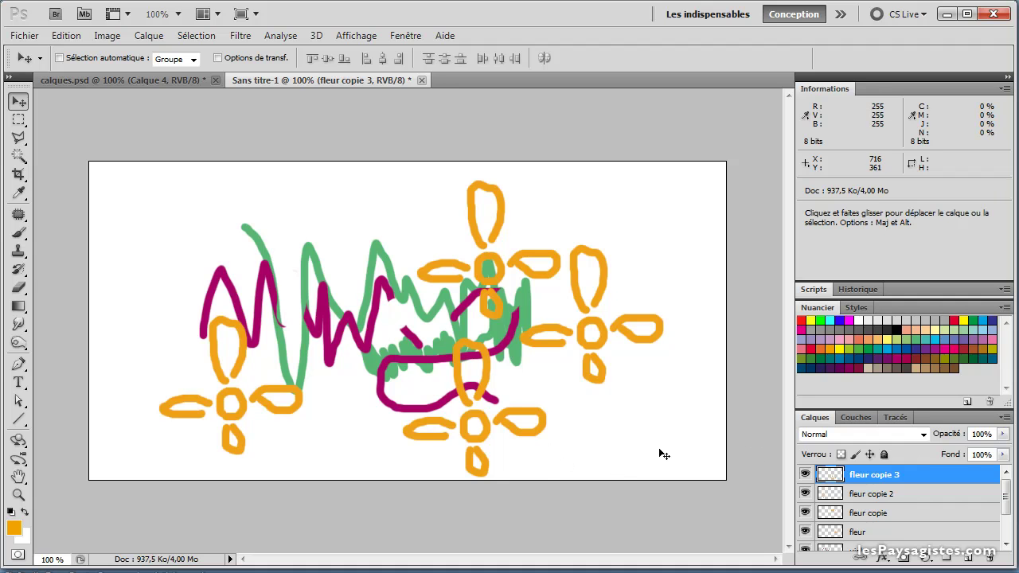
# Scale down the flower on the fleur copie 3 layer with Free Transform, keeping its lower-right corner in place.
pyautogui.hotkey('ctrl', 't')
pyautogui.moveTo(402, 335); pyautogui.dragTo(447, 381)
pyautogui.press('Return')
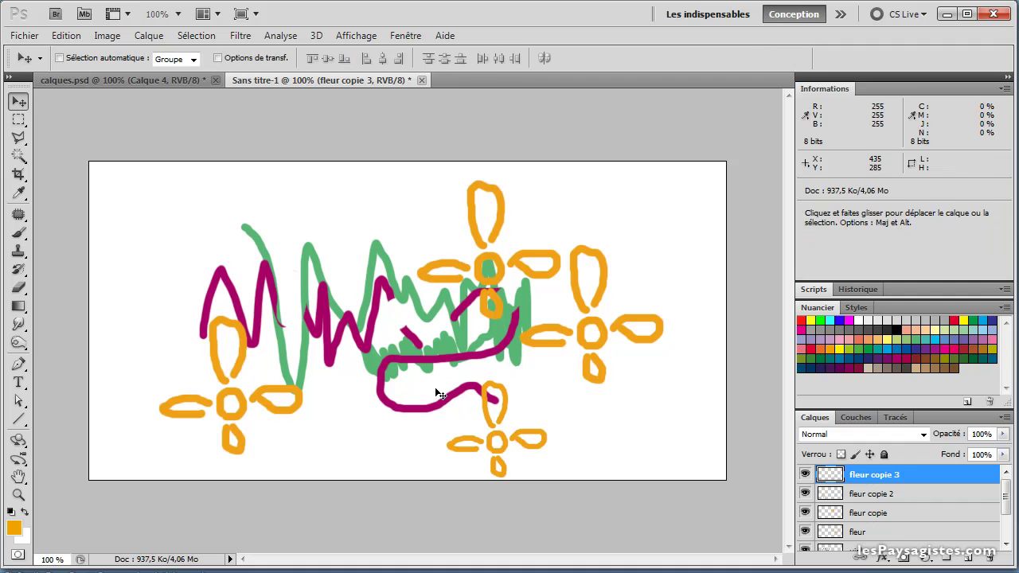
# Create a new layer group above the fleur copie 3 layer.
pyautogui.scroll(-3, 1003, 484)
pyautogui.scroll(3, 1003, 484)
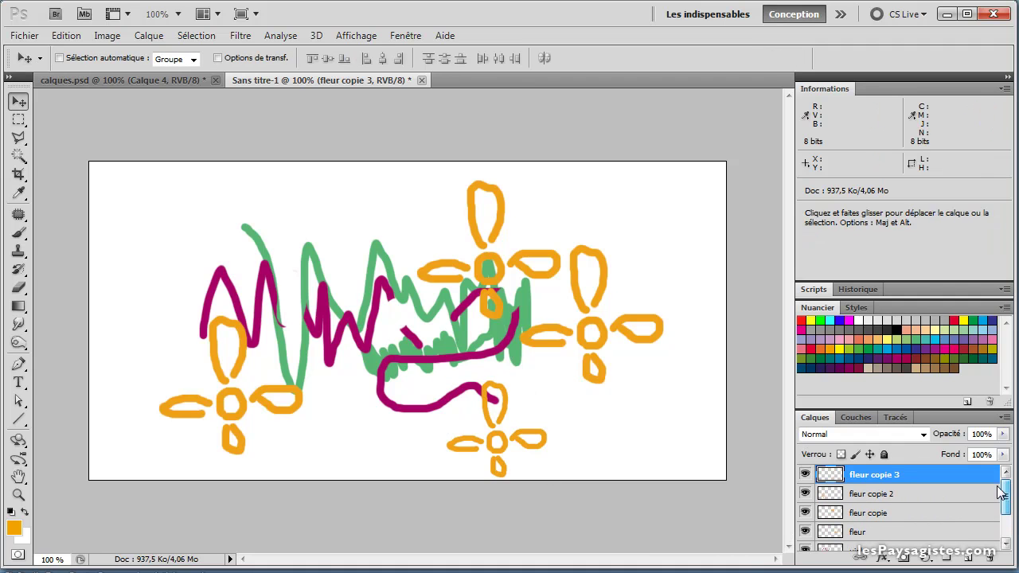
pyautogui.click(945, 561)
# Select the layers from fleur copie 3 to fleur and move them into Groupe 1.
pyautogui.click(875, 500)
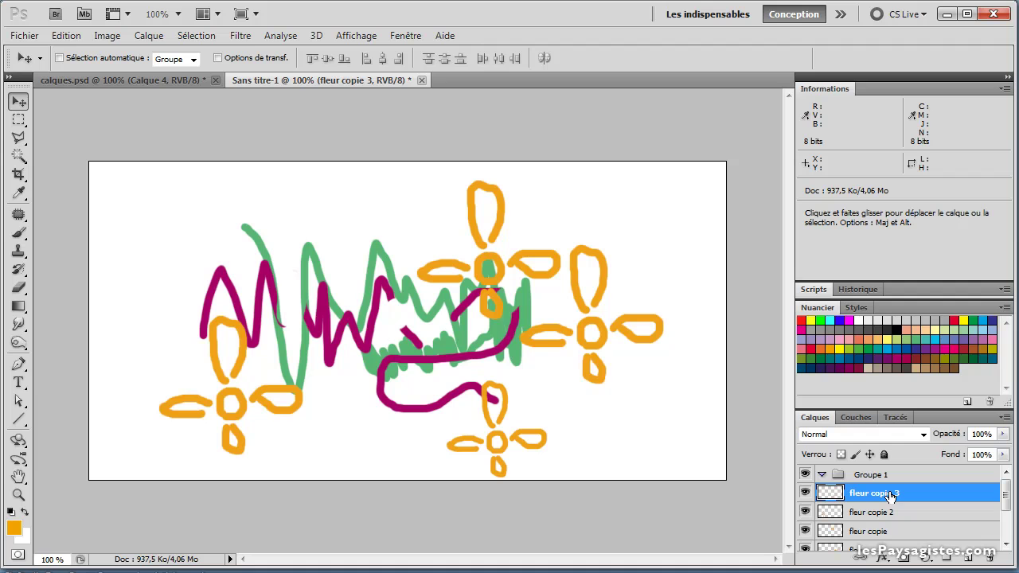
pyautogui.press('shift')
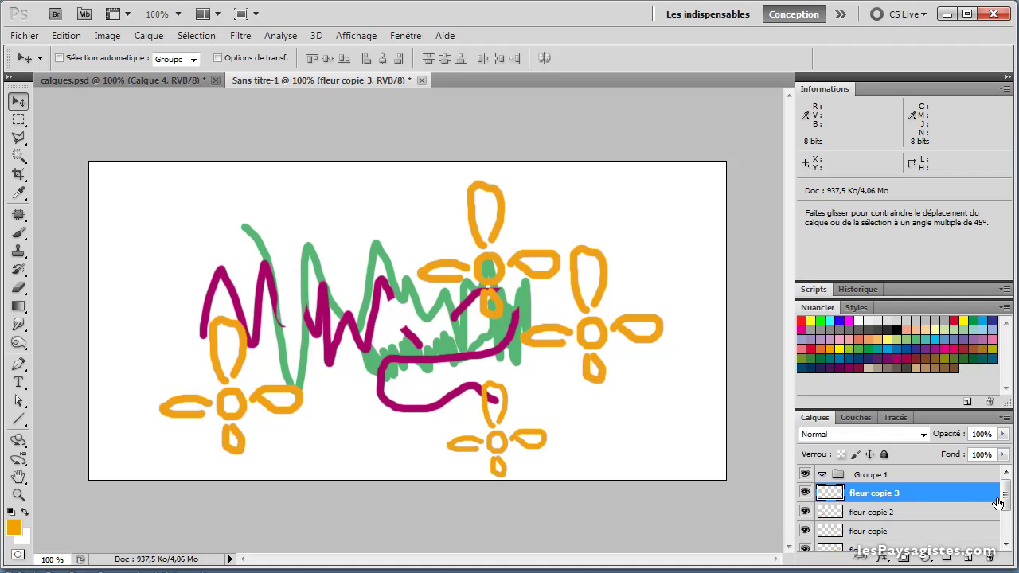
pyautogui.moveTo(1006, 503); pyautogui.dragTo(1008, 512)
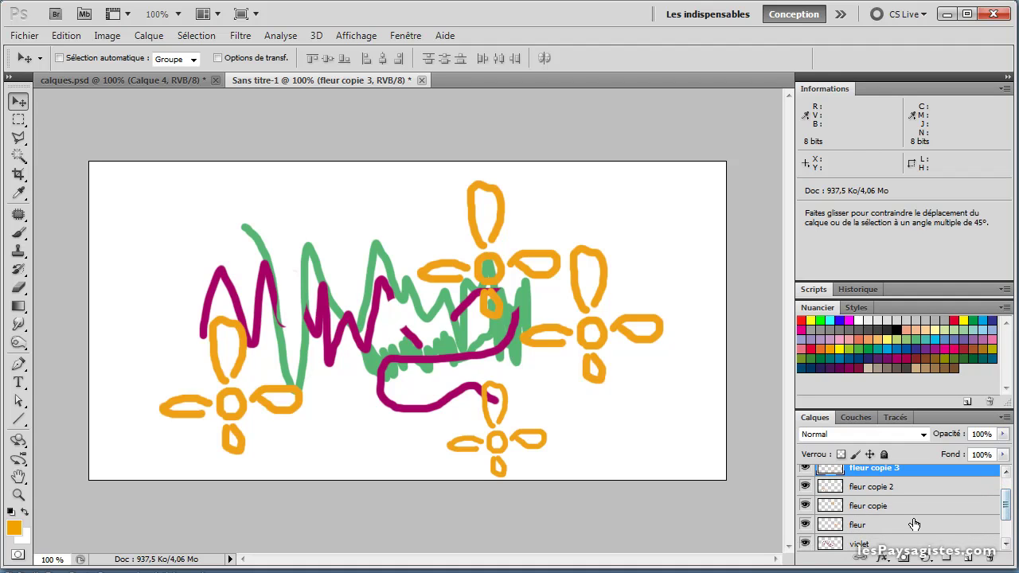
pyautogui.keyDown('shift'); pyautogui.click(884, 531); pyautogui.keyUp('shift')
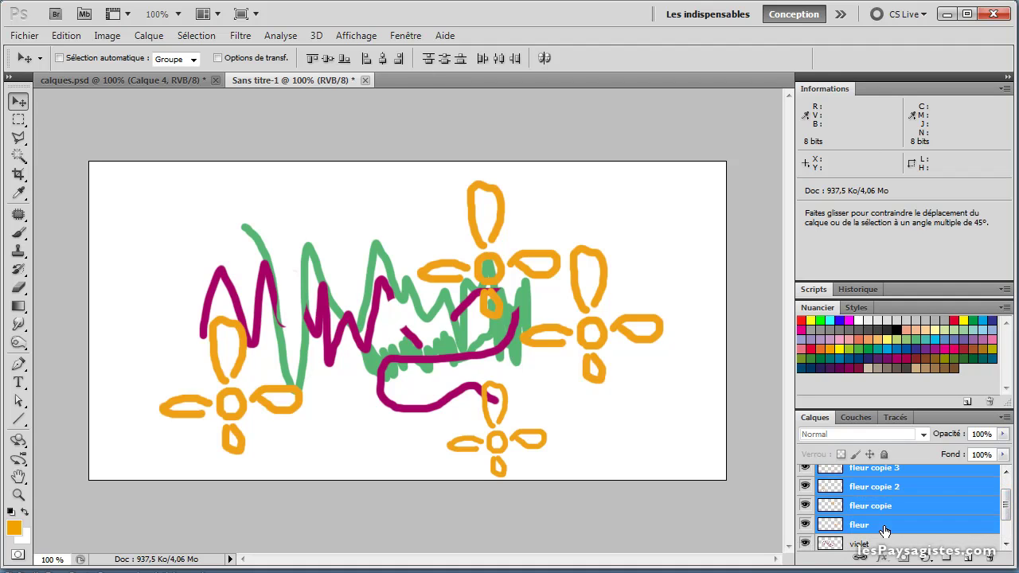
pyautogui.hotkey('ctrl', 'g')
pyautogui.moveTo(1005, 499)
pyautogui.mouseDown()
pyautogui.moveTo(1006, 508)
pyautogui.moveTo(1004, 498)
pyautogui.mouseUp()
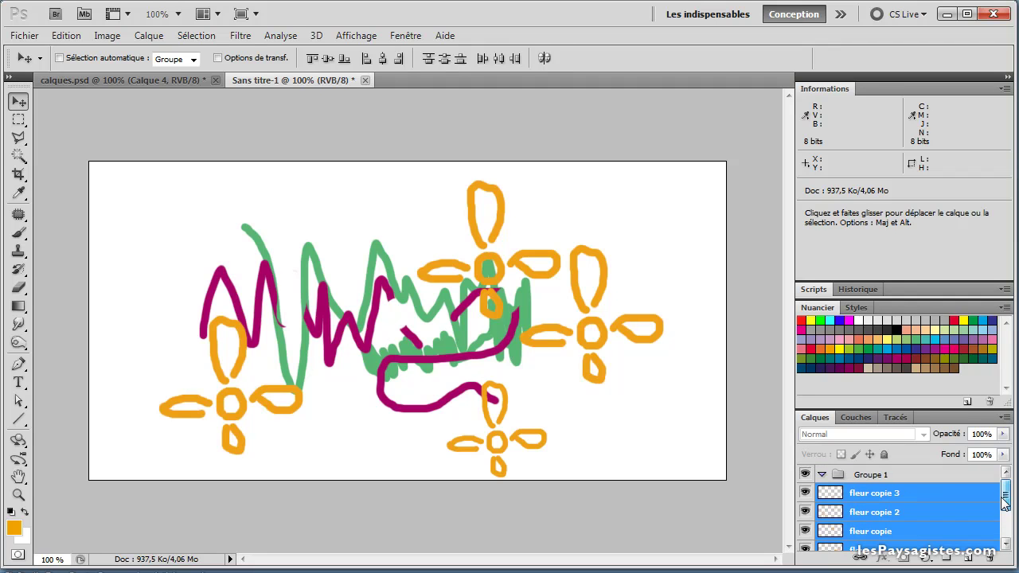
pyautogui.moveTo(870, 497); pyautogui.dragTo(874, 477)
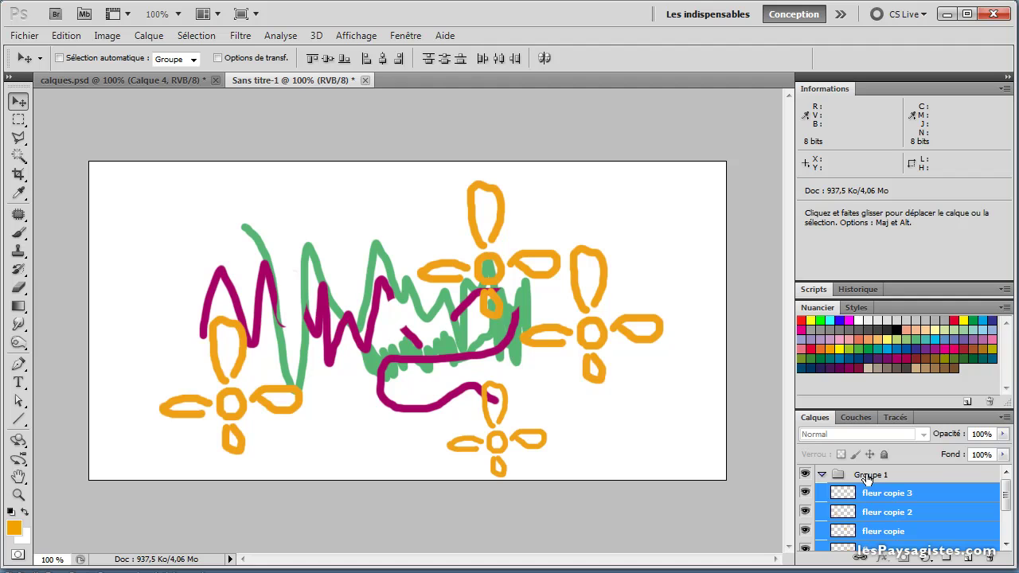
# Rename the layer group as fleurs.
pyautogui.click(866, 476)
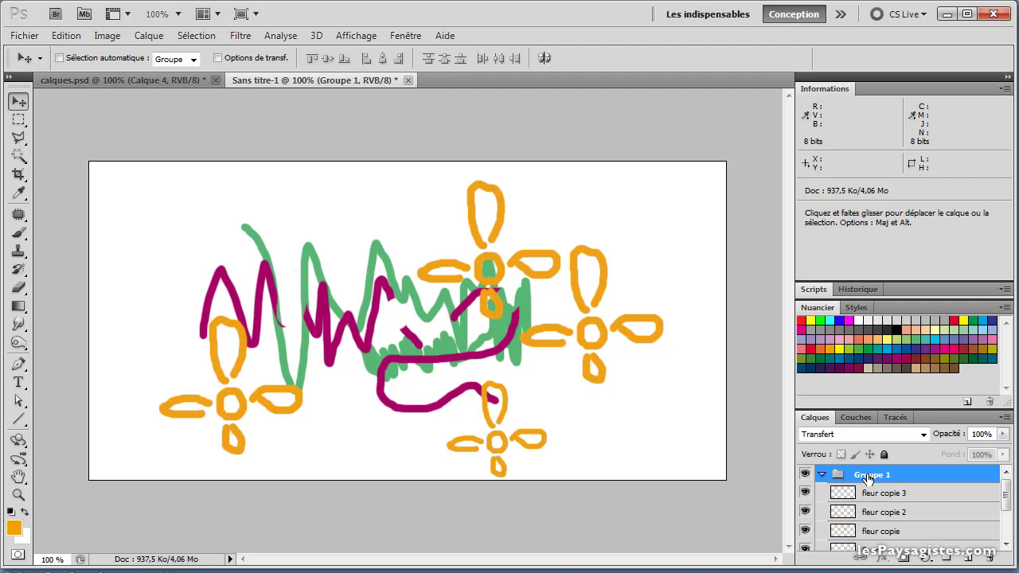
pyautogui.doubleClick(868, 476)
pyautogui.write('fleurs')
# Select the continuous range of layers from fleur copie 3 to fleur inside the fleurs group.
pyautogui.click(908, 495)
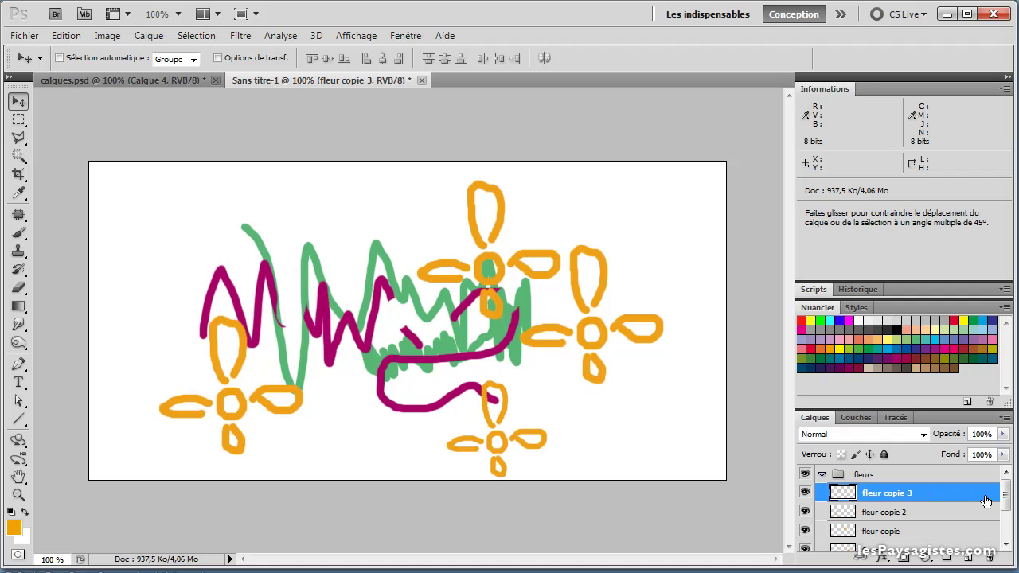
pyautogui.moveTo(1004, 493); pyautogui.dragTo(1007, 510)
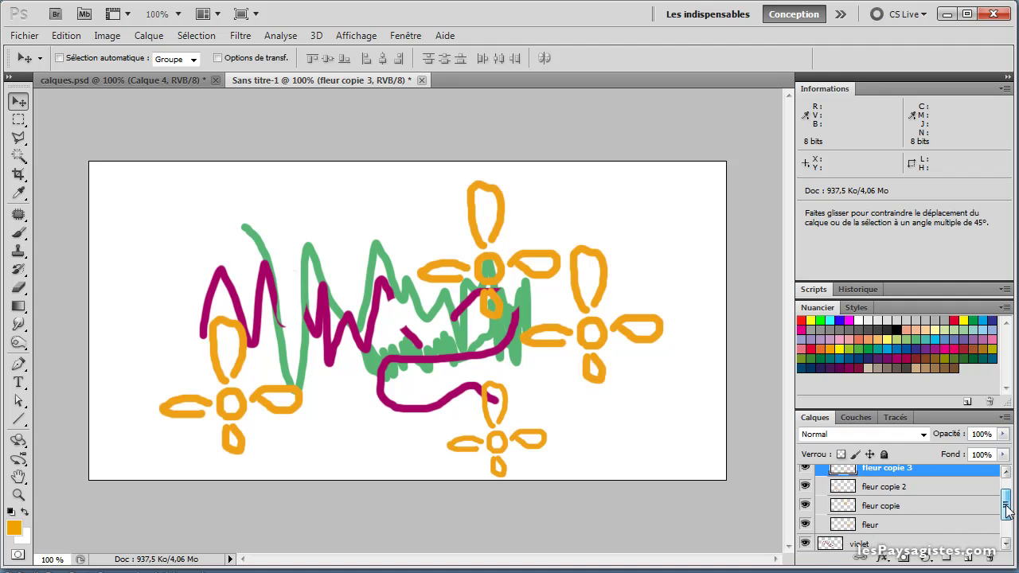
pyautogui.keyDown('shift'); pyautogui.click(889, 527); pyautogui.keyUp('shift')
pyautogui.moveTo(1004, 514); pyautogui.dragTo(1006, 500)
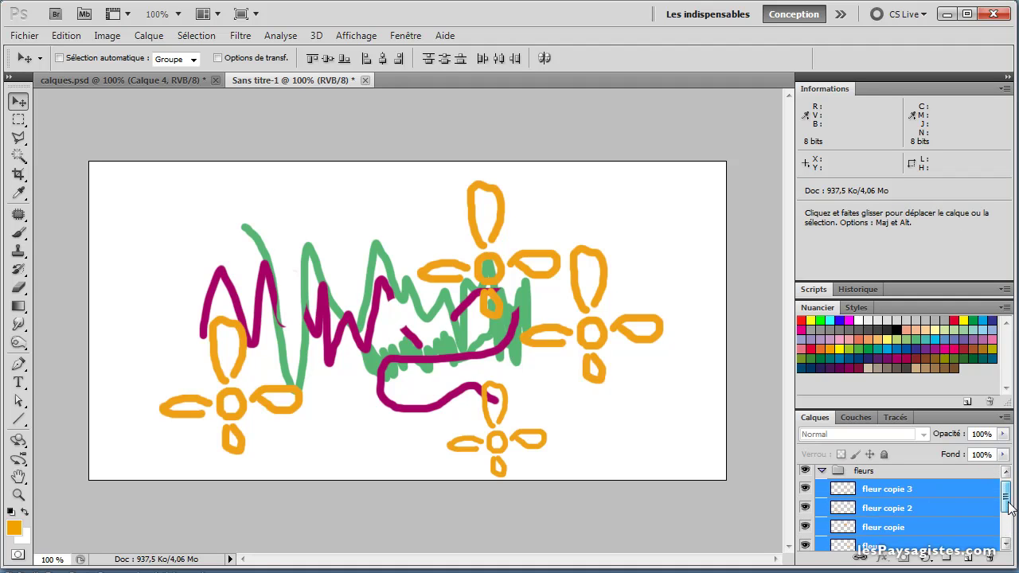
# Select only the fleur copie 3, fleur copie and fleur layers together, leaving out fleur copie 2.
pyautogui.click(933, 495)
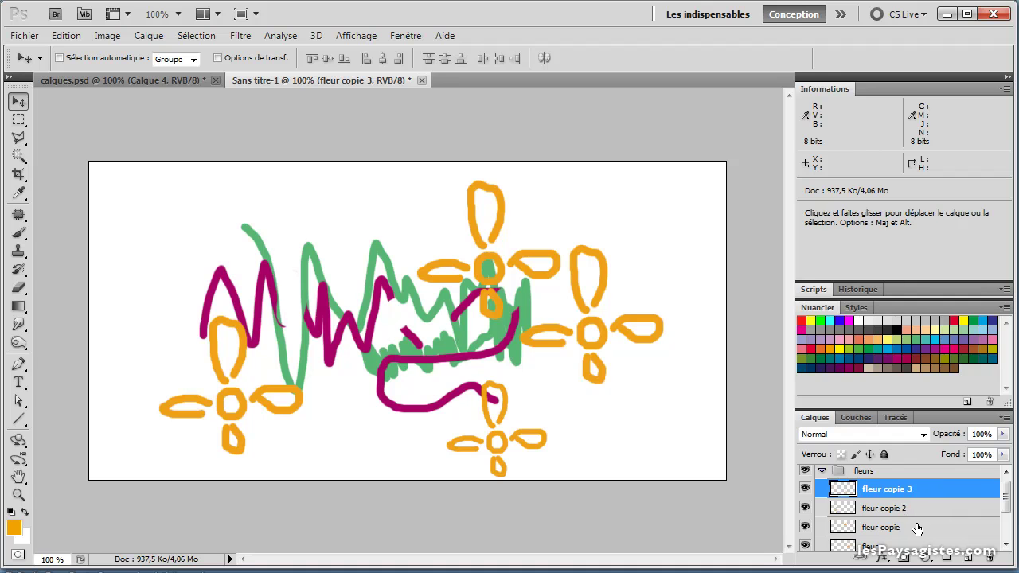
pyautogui.keyDown('ctrl'); pyautogui.click(915, 527); pyautogui.keyUp('ctrl')
pyautogui.moveTo(1006, 498); pyautogui.dragTo(1006, 506)
pyautogui.keyDown('ctrl'); pyautogui.click(866, 536); pyautogui.keyUp('ctrl')
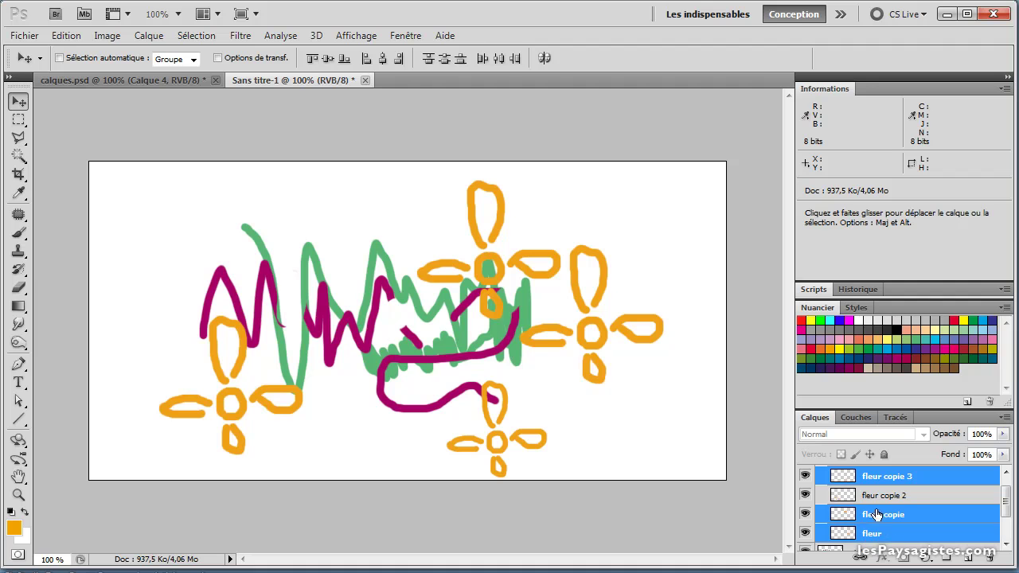
pyautogui.moveTo(1006, 502); pyautogui.dragTo(1006, 494)
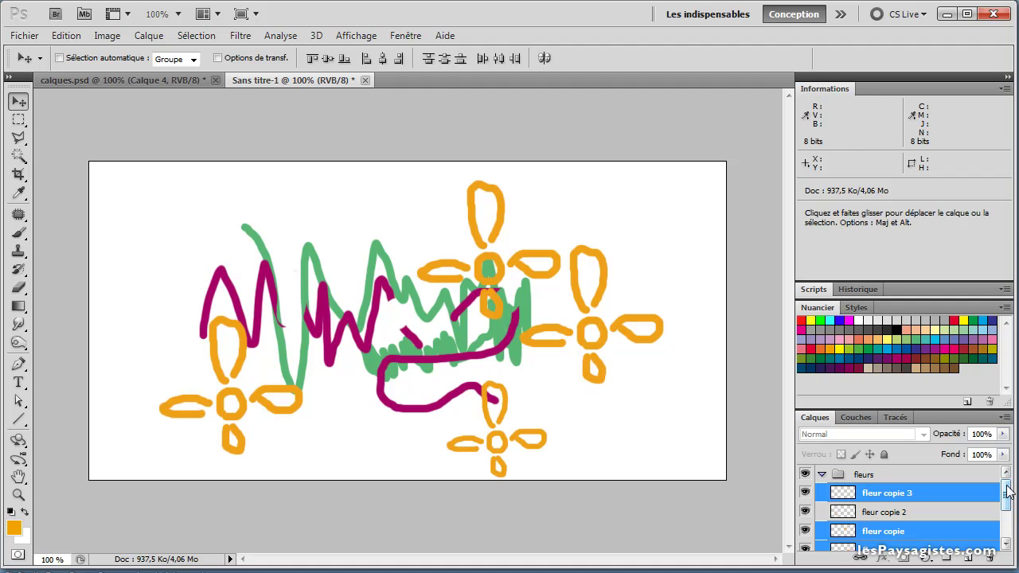
# Collapse the fleurs group and delete the violet layer.
pyautogui.click(927, 497)
pyautogui.click(820, 473)
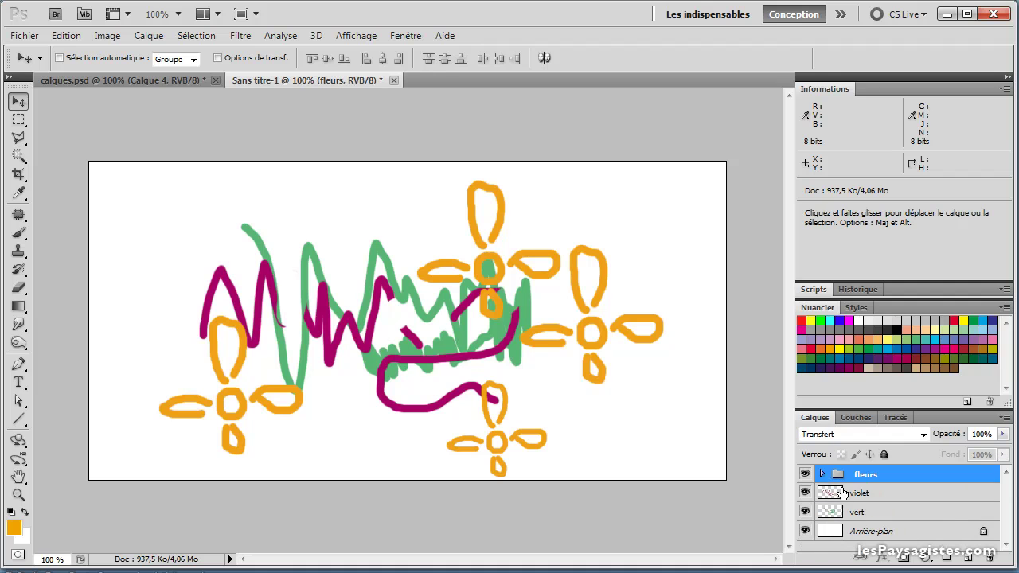
pyautogui.click(887, 498)
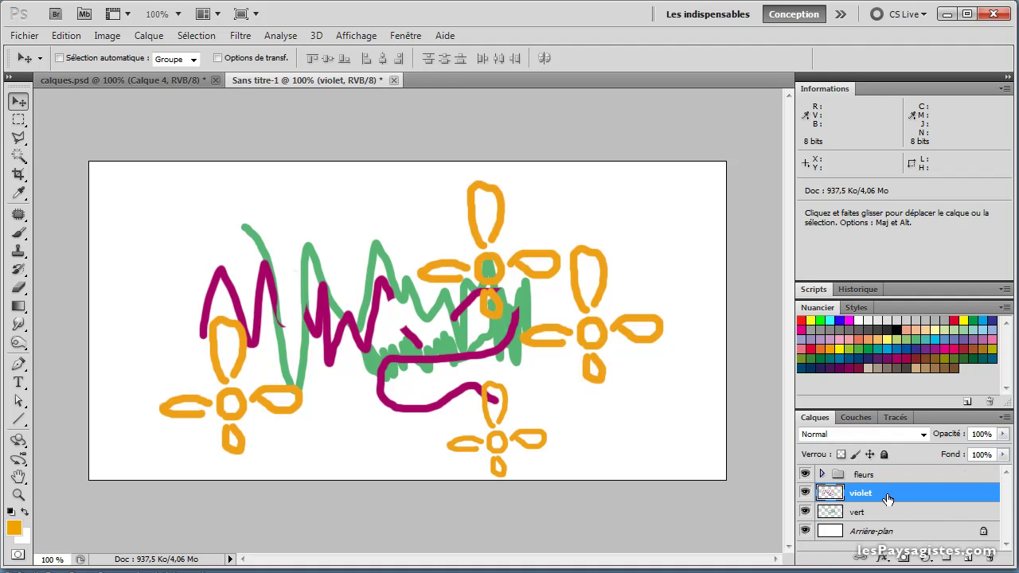
pyautogui.moveTo(886, 498)
pyautogui.mouseDown()
pyautogui.moveTo(923, 535)
pyautogui.moveTo(988, 555)
pyautogui.mouseUp()
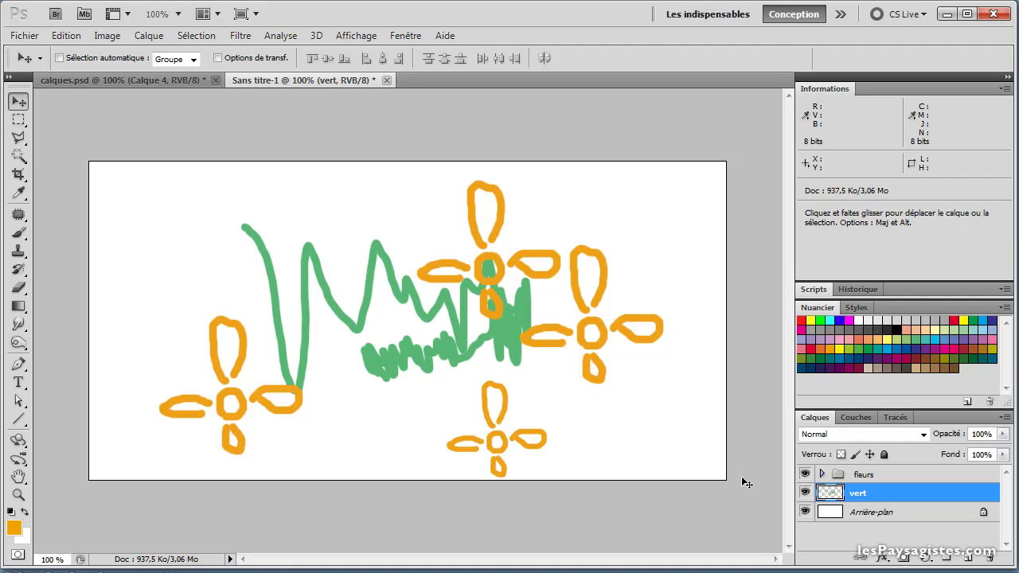
# Hide the vert layer and show it again.
pyautogui.click(805, 493)
pyautogui.click(805, 493)
# Lock the vert layer completely and try to delete it.
pyautogui.click(885, 455)
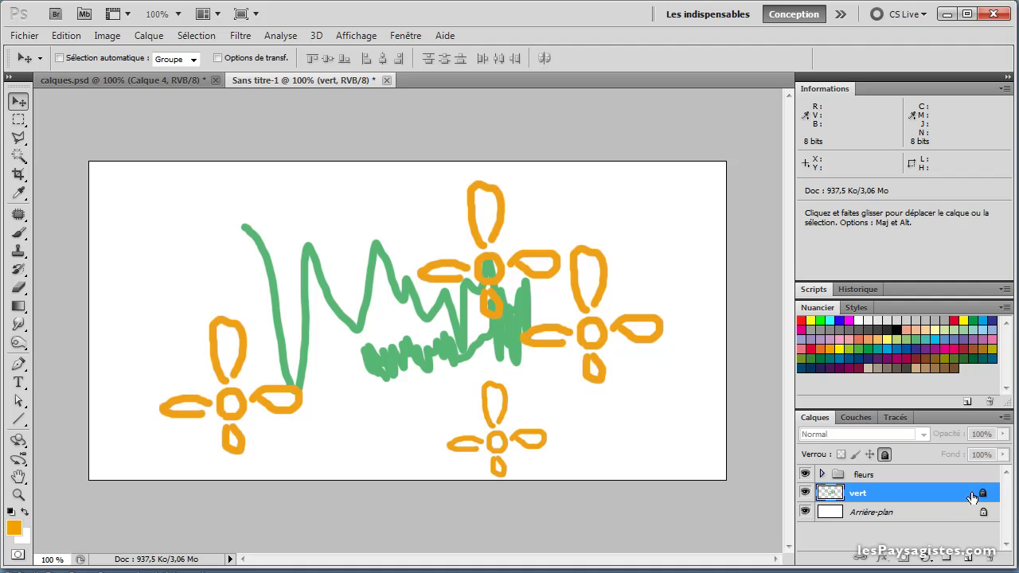
pyautogui.click(915, 480)
pyautogui.moveTo(876, 495); pyautogui.dragTo(990, 555)
# Unlock the vert layer and delete it.
pyautogui.click(878, 495)
pyautogui.click(885, 454)
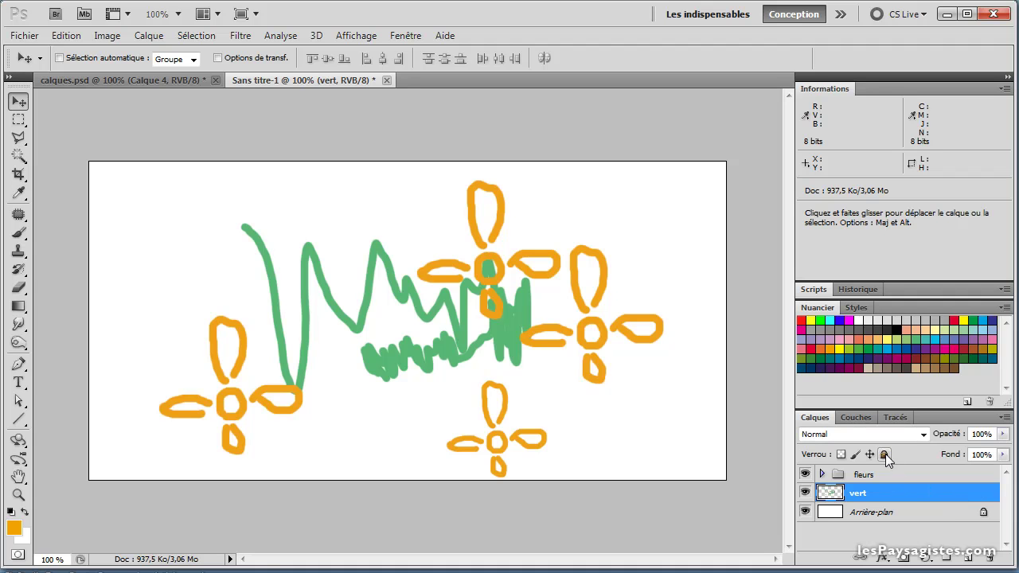
pyautogui.moveTo(892, 502)
pyautogui.mouseDown()
pyautogui.moveTo(937, 538)
pyautogui.moveTo(988, 556)
pyautogui.mouseUp()
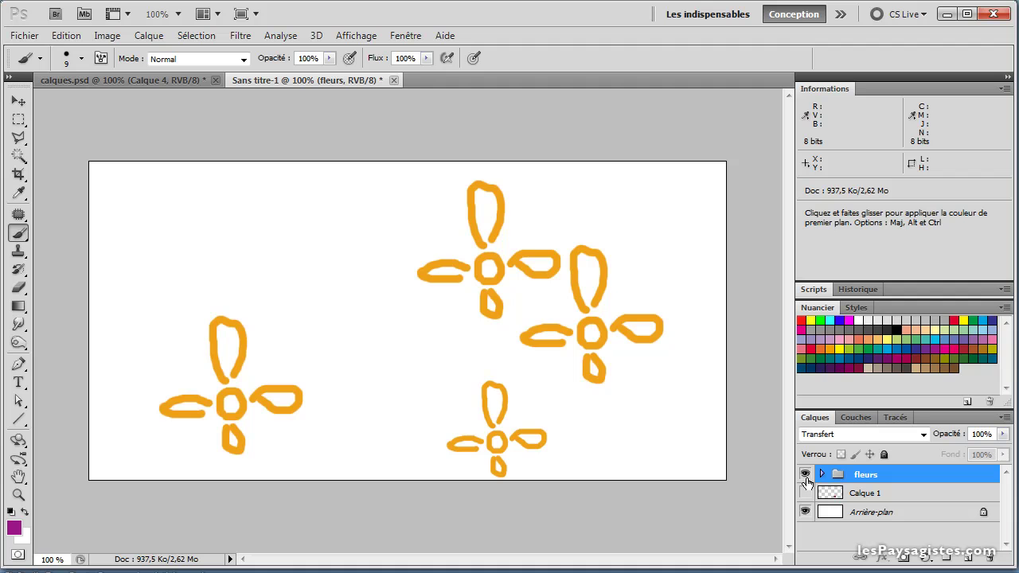
# Hide and show the whole fleurs group twice.
pyautogui.click(805, 474)
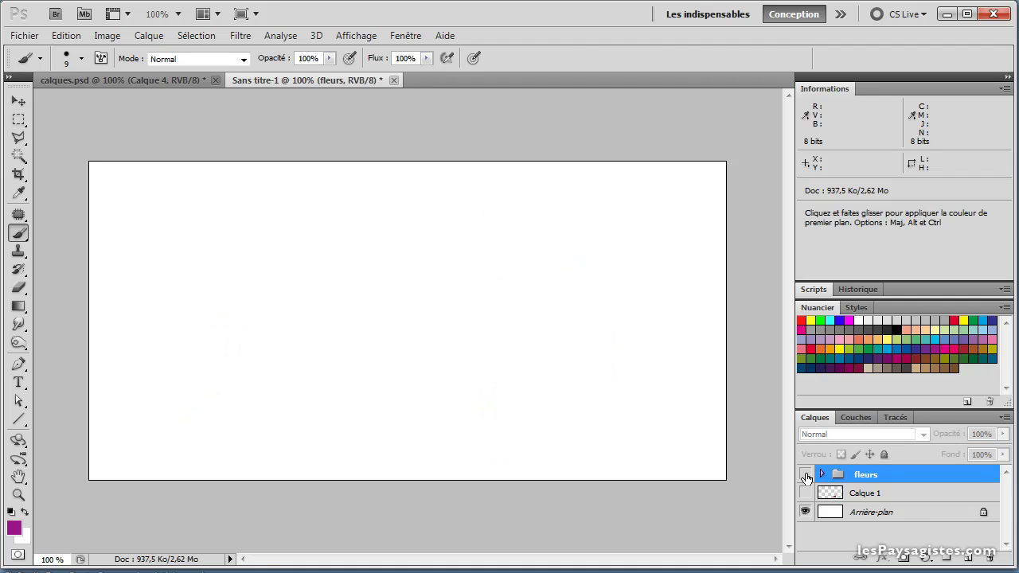
pyautogui.click(805, 474)
pyautogui.click(805, 475)
pyautogui.click(806, 474)
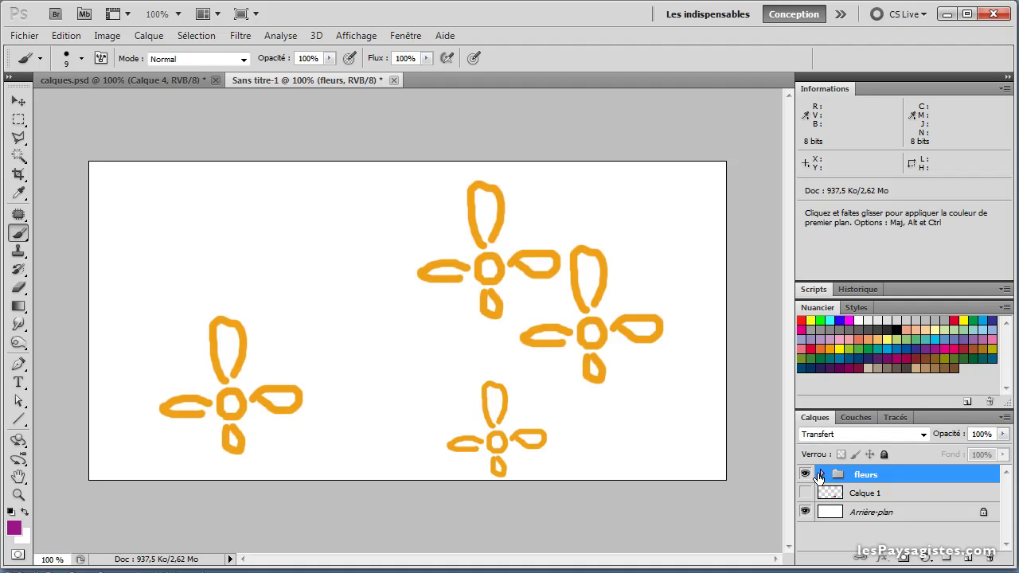
# Expand the fleurs group and hide and show only its fleur copie 3 layer twice.
pyautogui.click(822, 474)
pyautogui.click(882, 496)
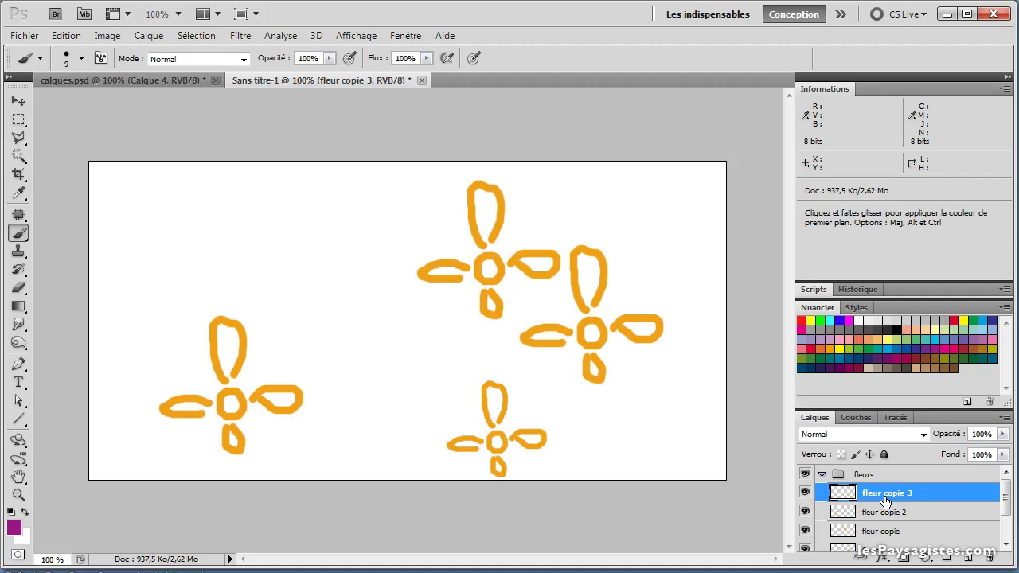
pyautogui.click(806, 492)
pyautogui.click(805, 493)
pyautogui.click(805, 493)
pyautogui.click(805, 493)
# Lower the fleur copie 3 layer's opacity to 37% and collapse the fleurs group.
pyautogui.moveTo(1004, 440); pyautogui.dragTo(952, 449)
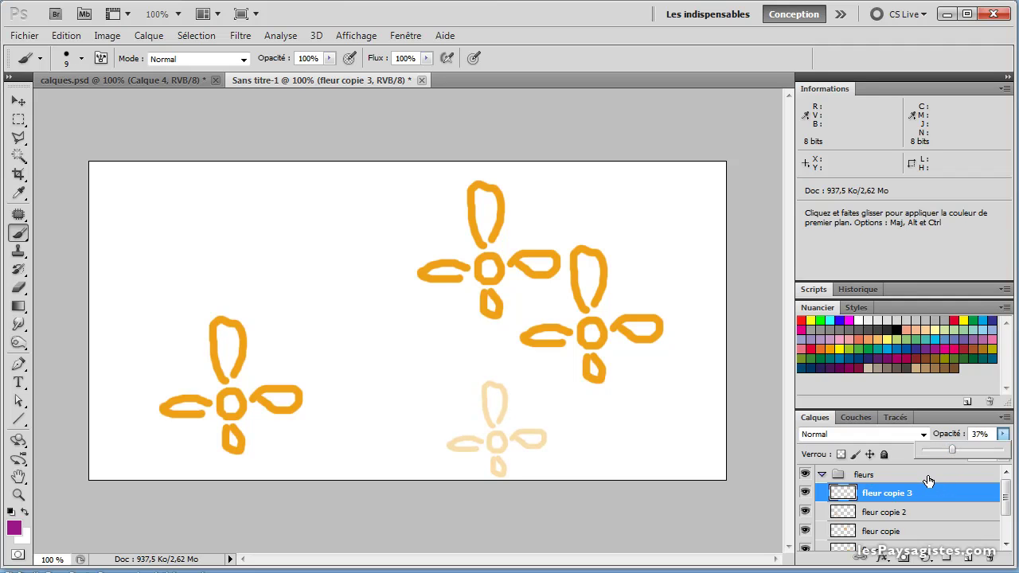
pyautogui.click(822, 474)
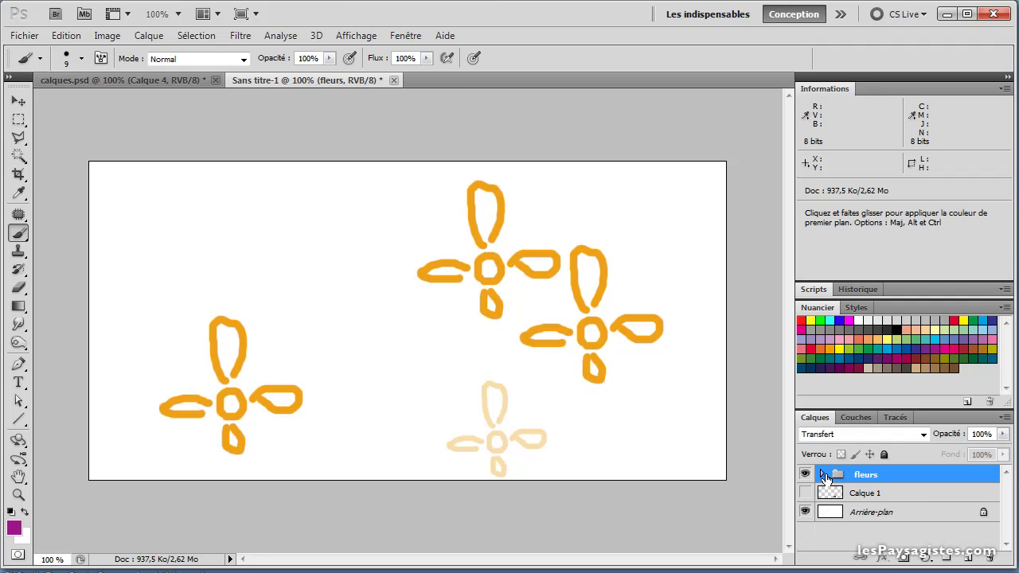
# Make the hidden Calque 1 layer visible, toggling it to compare the purple patch under the translucent flower.
pyautogui.click(805, 493)
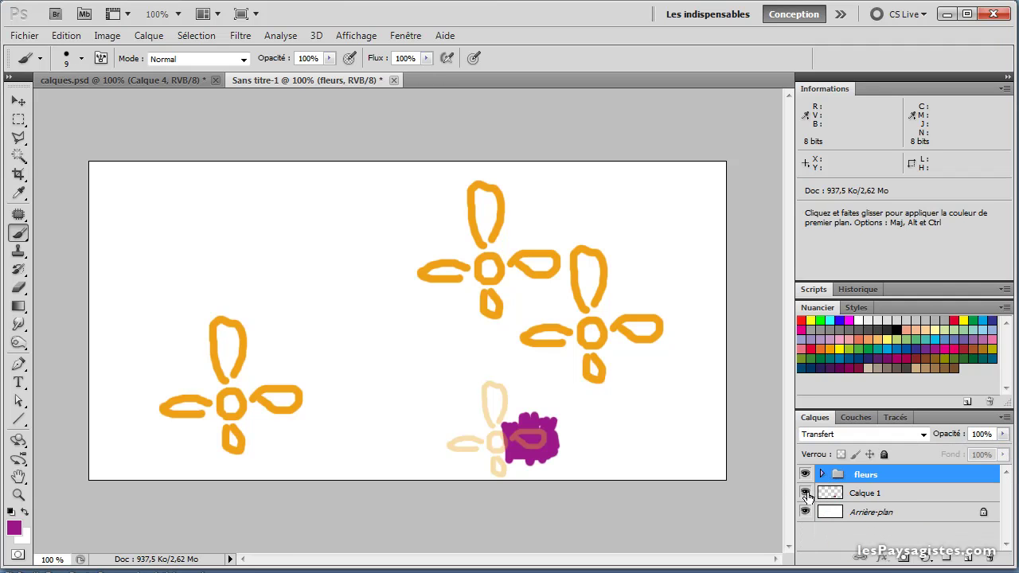
pyautogui.click(806, 494)
pyautogui.click(805, 494)
pyautogui.click(805, 493)
pyautogui.click(806, 493)
# Expand the fleurs group and set the fleur copie 3 layer's opacity to 80%.
pyautogui.click(821, 474)
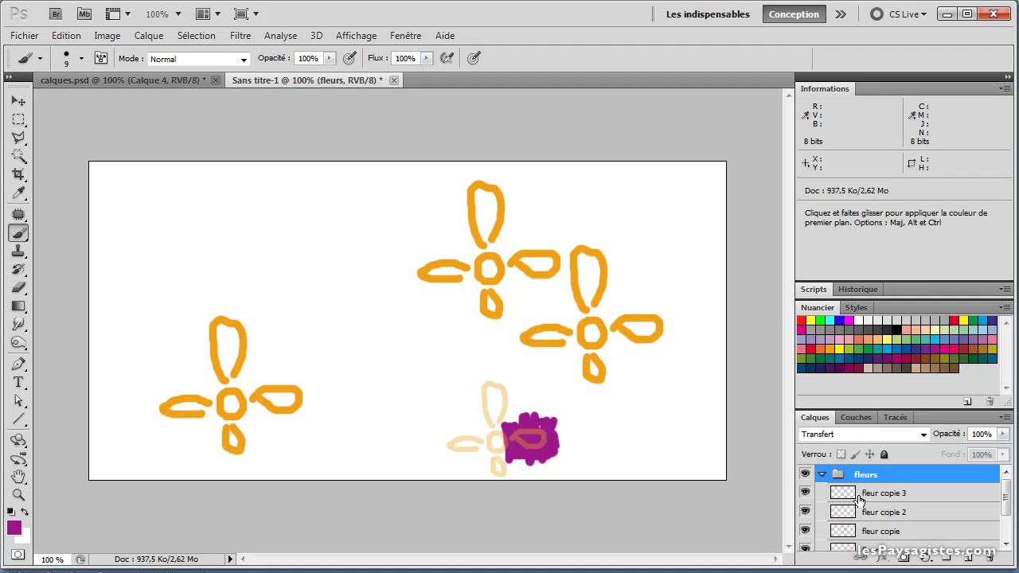
pyautogui.click(898, 497)
pyautogui.click(1001, 444)
pyautogui.moveTo(954, 451); pyautogui.dragTo(992, 458)
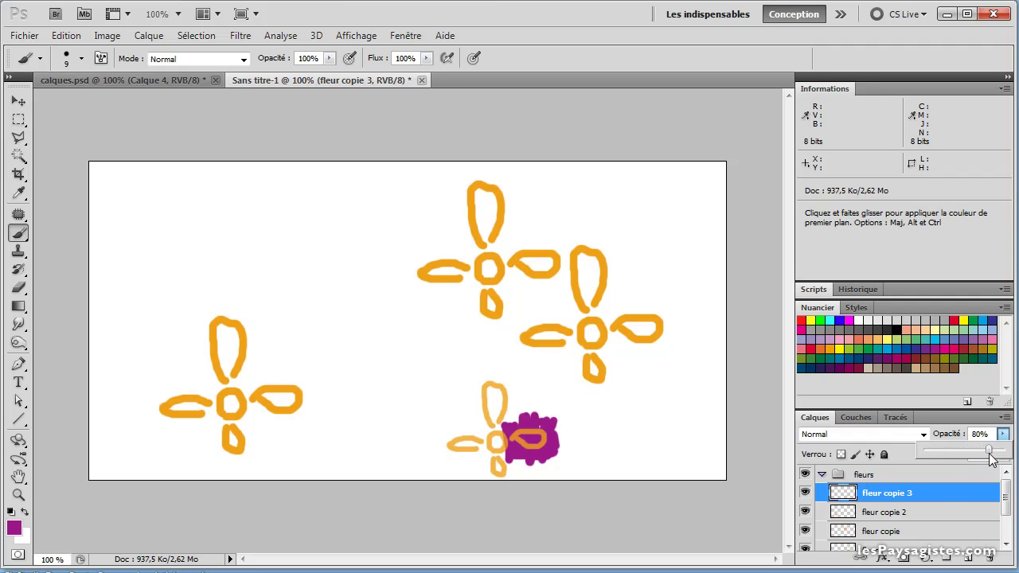
pyautogui.click(941, 500)
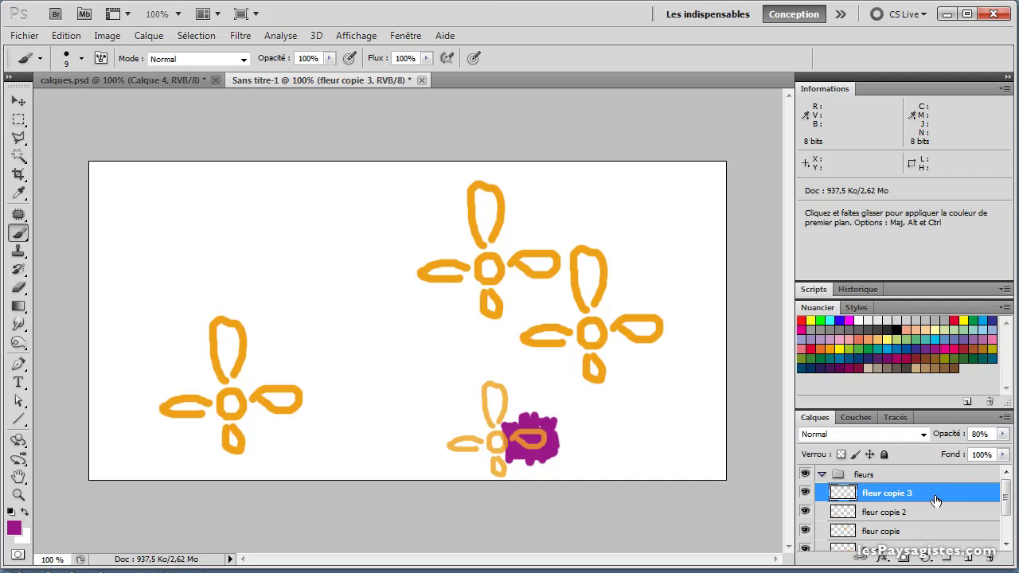
# Lower the opacity of the whole fleurs group to 25% and collapse the group.
pyautogui.click(880, 478)
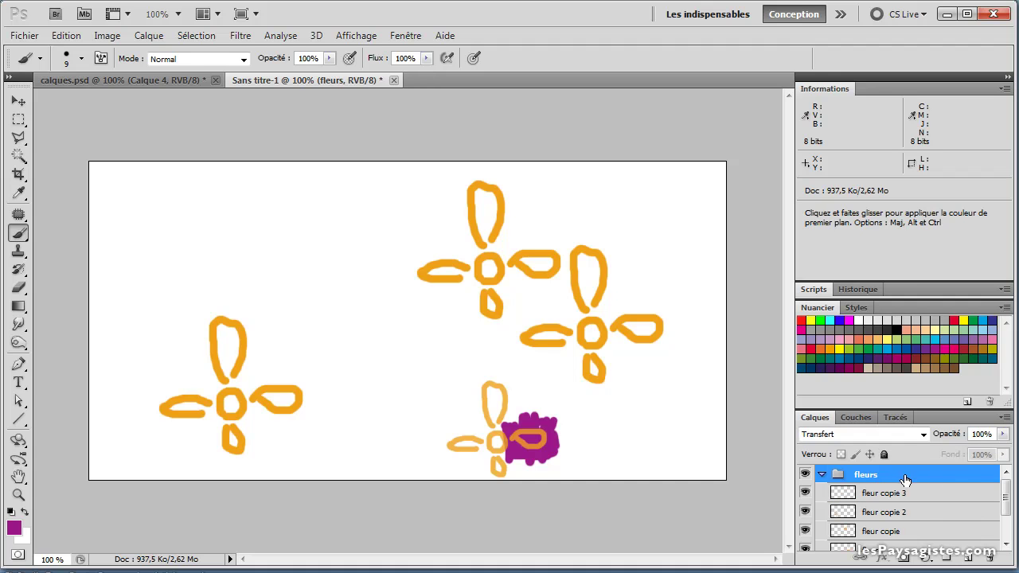
pyautogui.click(1002, 433)
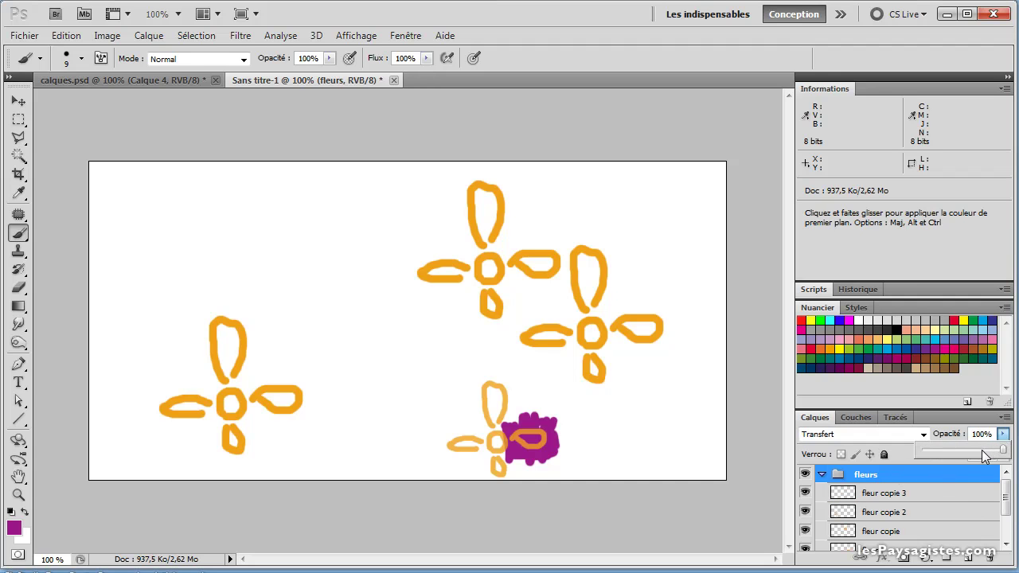
pyautogui.moveTo(963, 450); pyautogui.dragTo(951, 448)
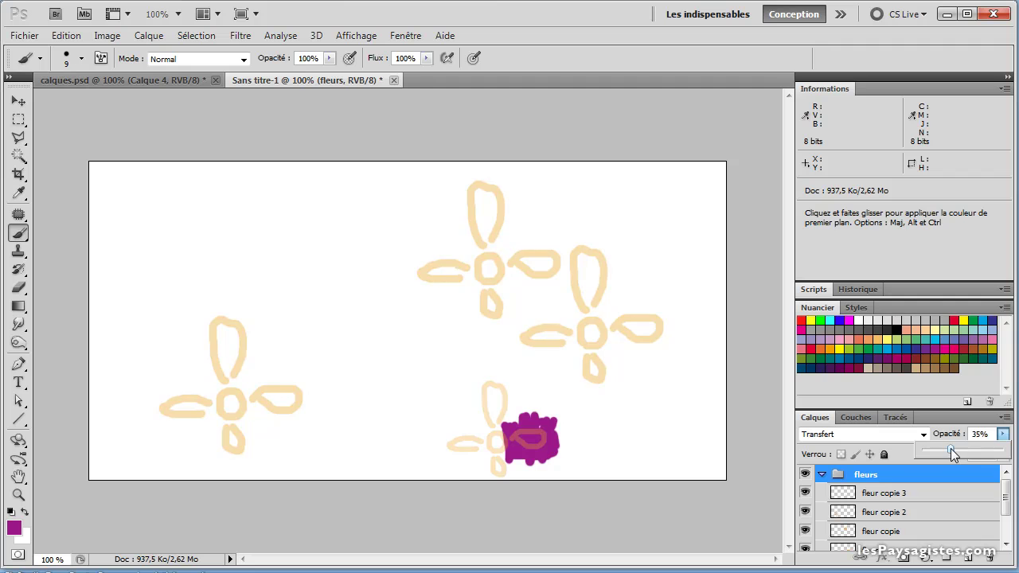
pyautogui.click(917, 494)
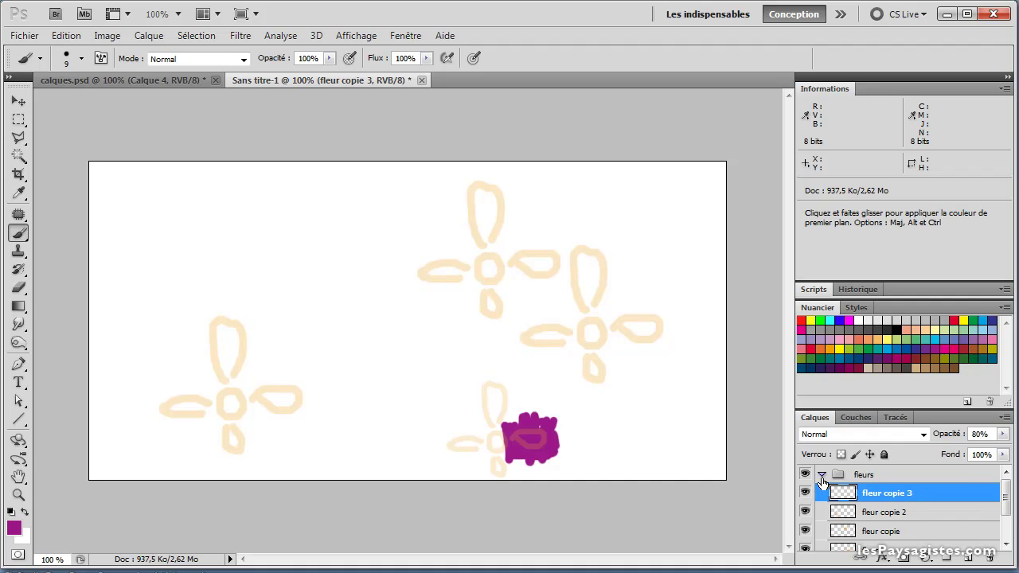
pyautogui.click(822, 476)
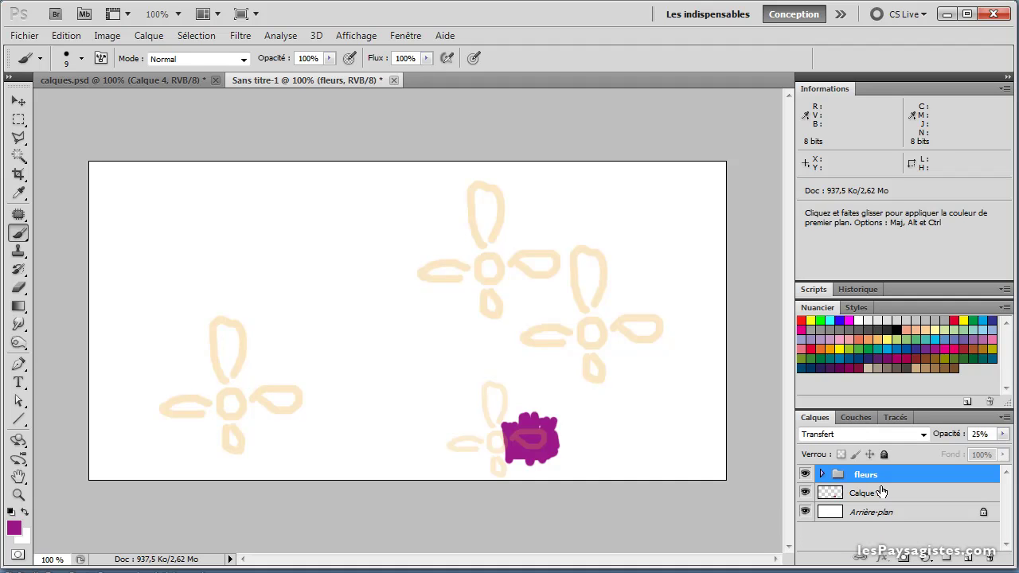